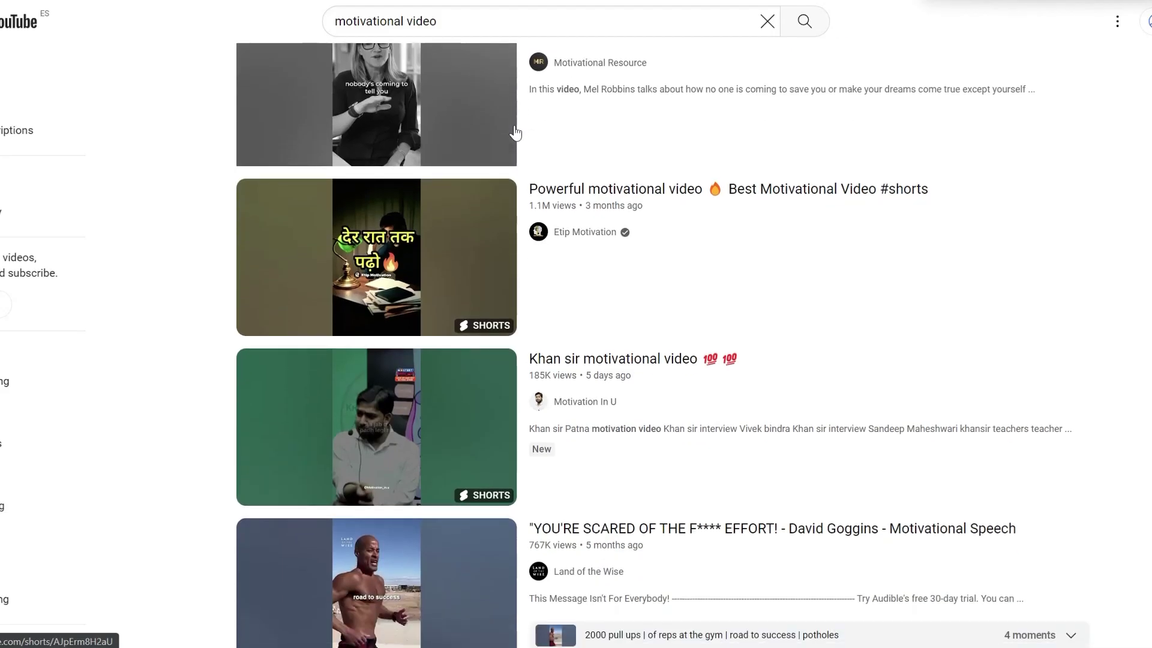
- Browse the YouTube results for "motivational video" and open the "What Is That 1% ??" short
scroll(515, 131, "down", 4)
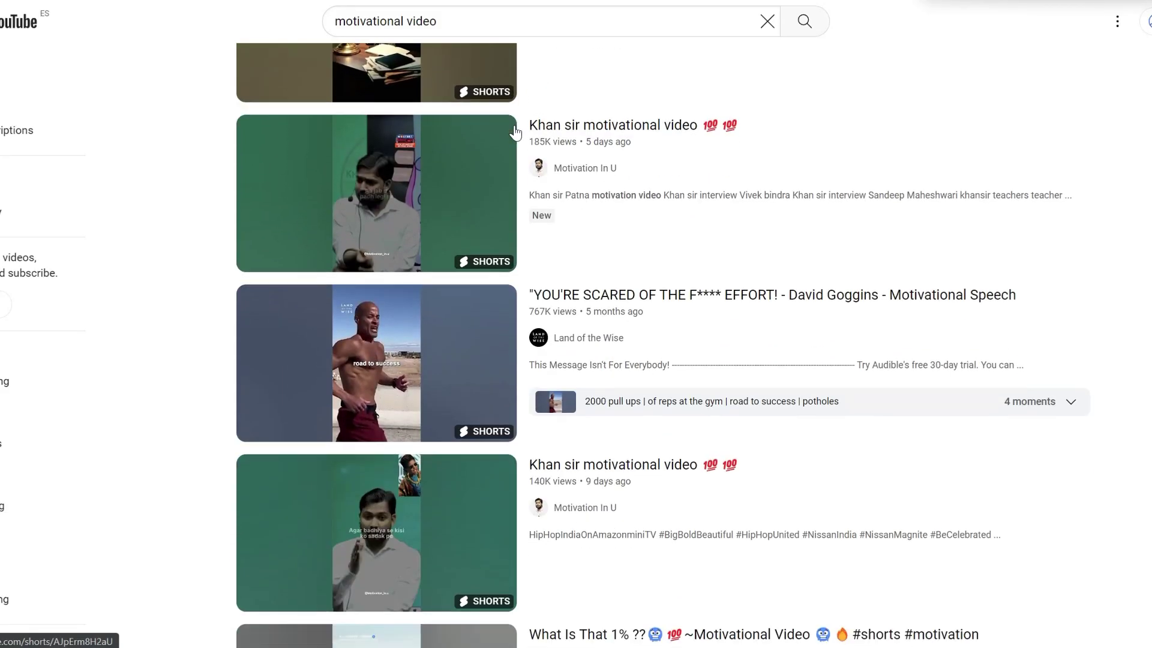
scroll(515, 131, "down", 9)
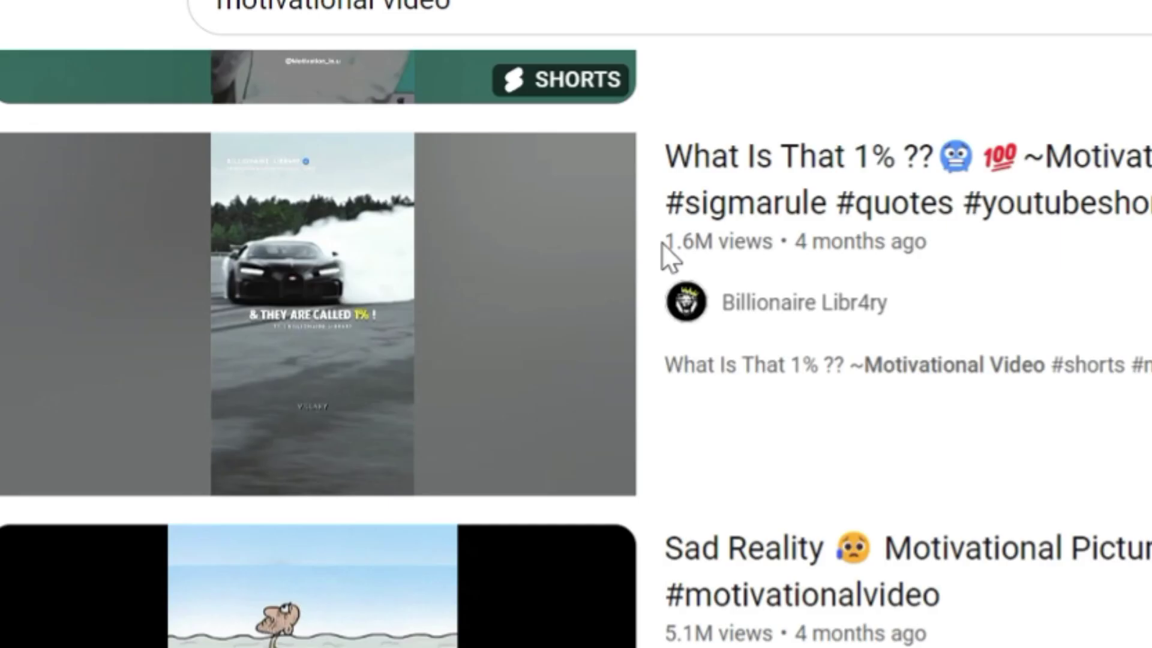
left_click_drag(529, 128, 571, 130)
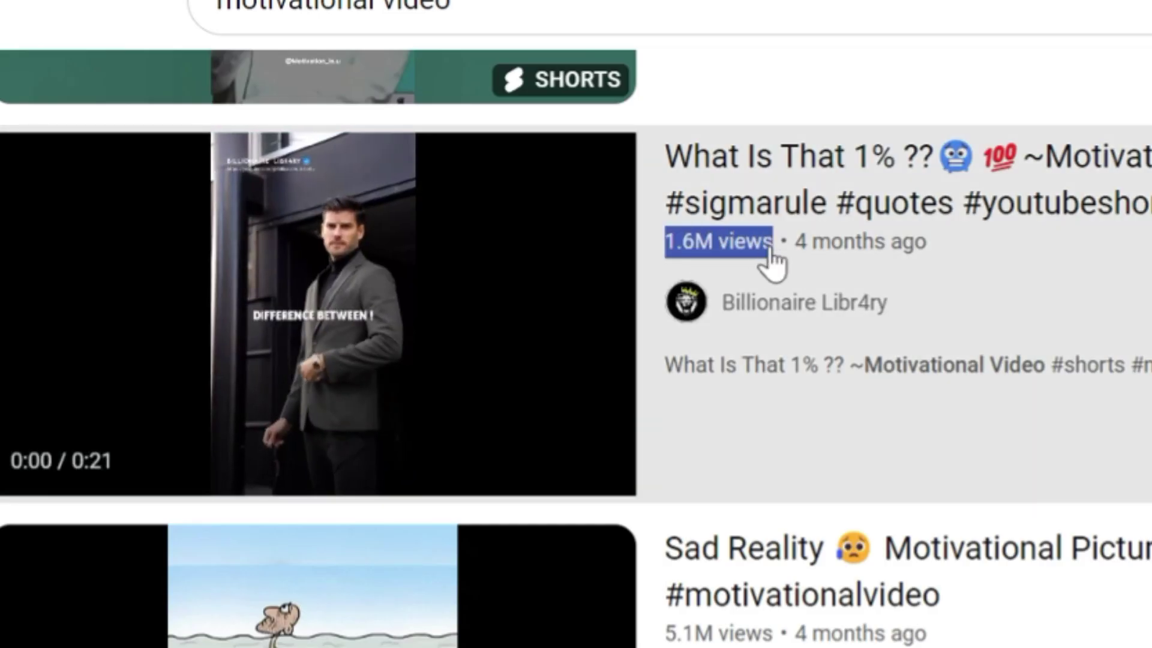
scroll(814, 318, "down", 8)
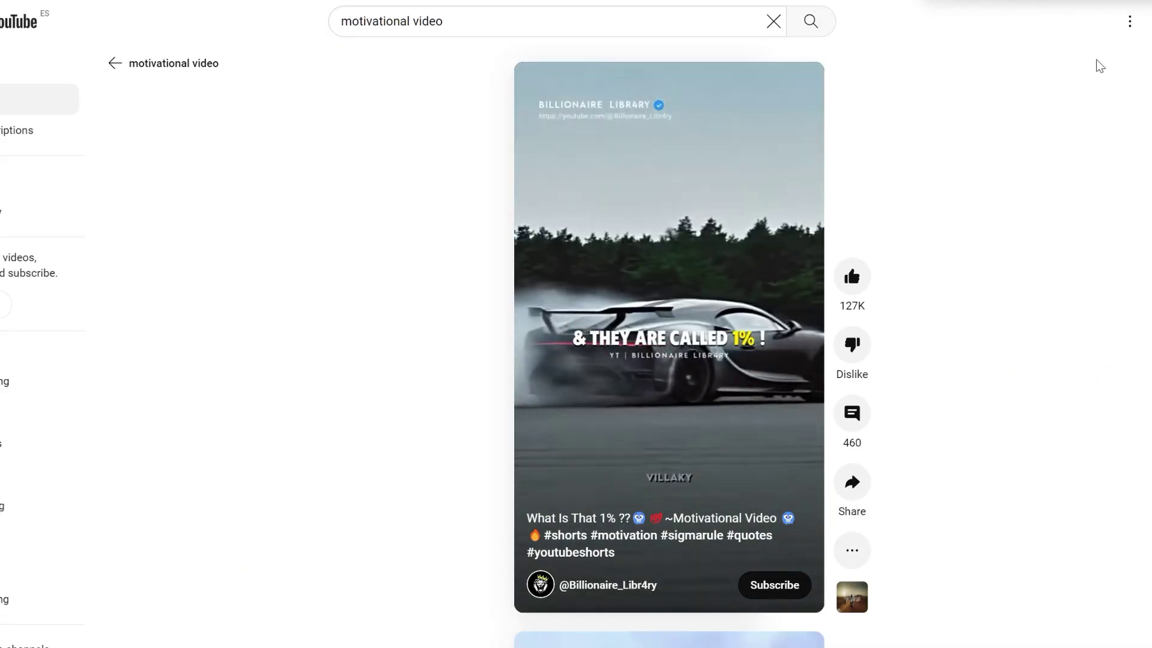
left_click(776, 252)
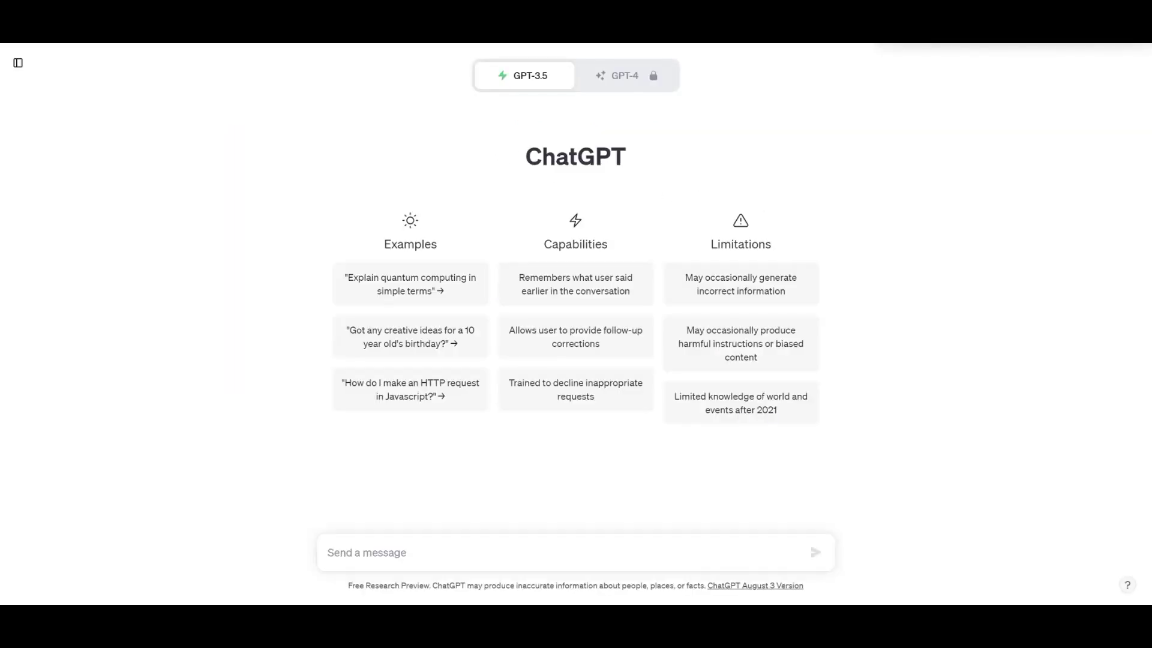
- Switch to ChatGPT and write a prompt for one motivational quote about life, love or personal growth, around 50 words, in easy English
left_click_drag(500, 158, 642, 172)
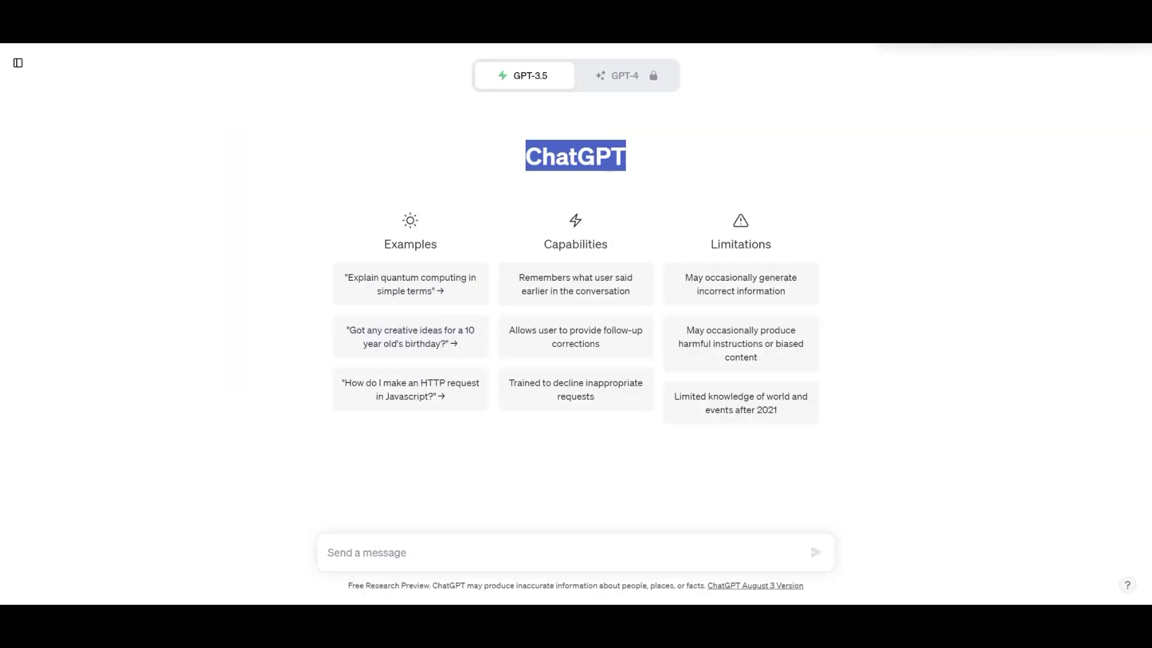
left_click(360, 552)
type("Give me one motivational quotes about life, love or personal growth. This quote should have around 50 words. Use easy vocabulary and in english")
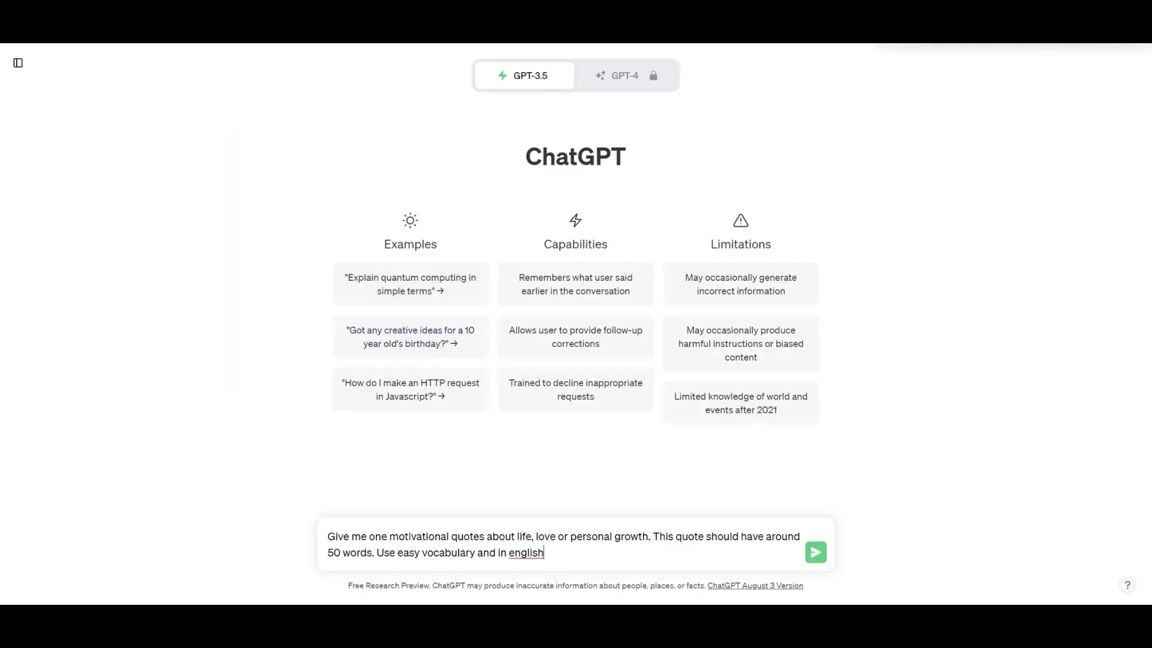
left_click_drag(389, 535, 474, 552)
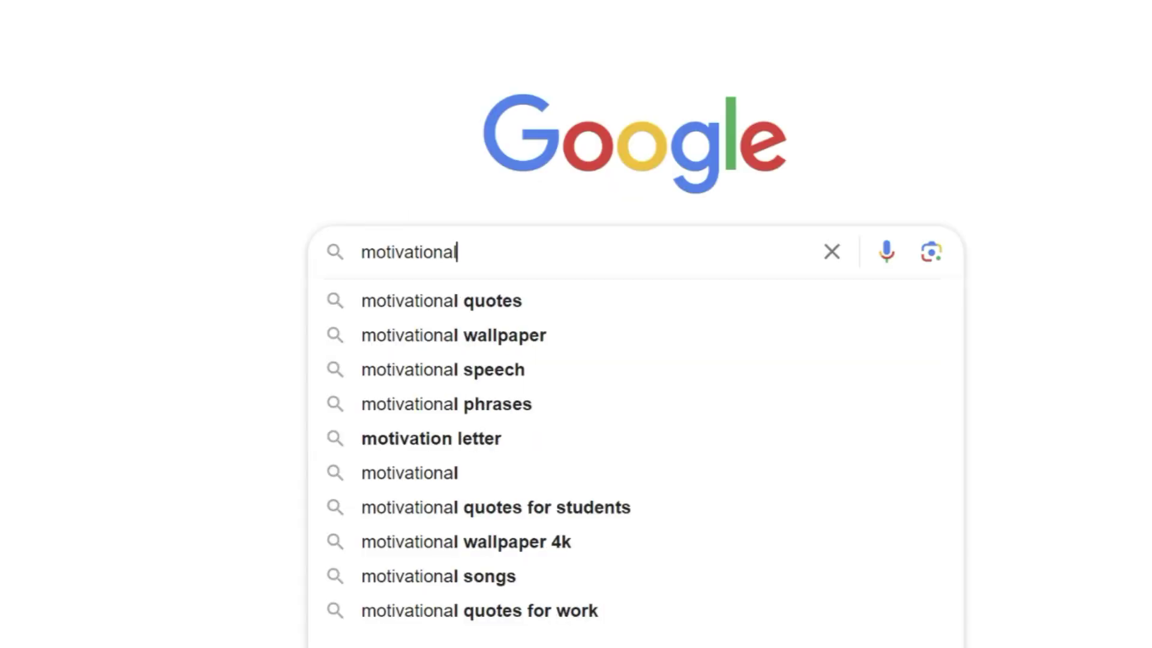
- Switch to Google and enter a search for motivational quotes about personal growth
type("quotes about ")
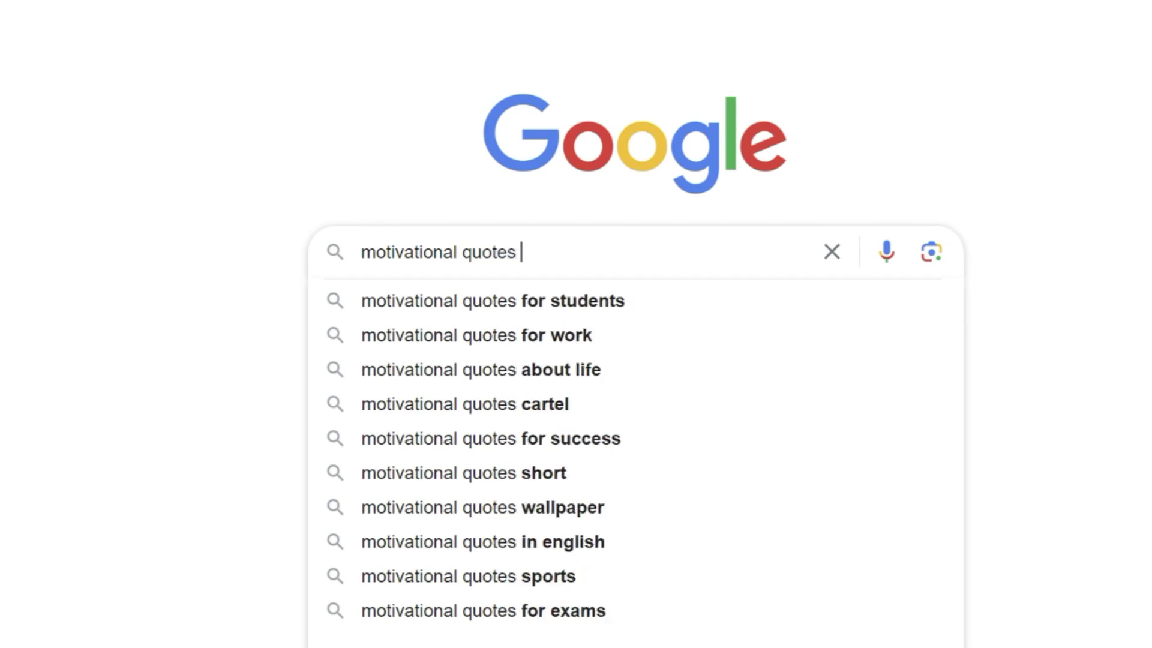
type("personal gro")
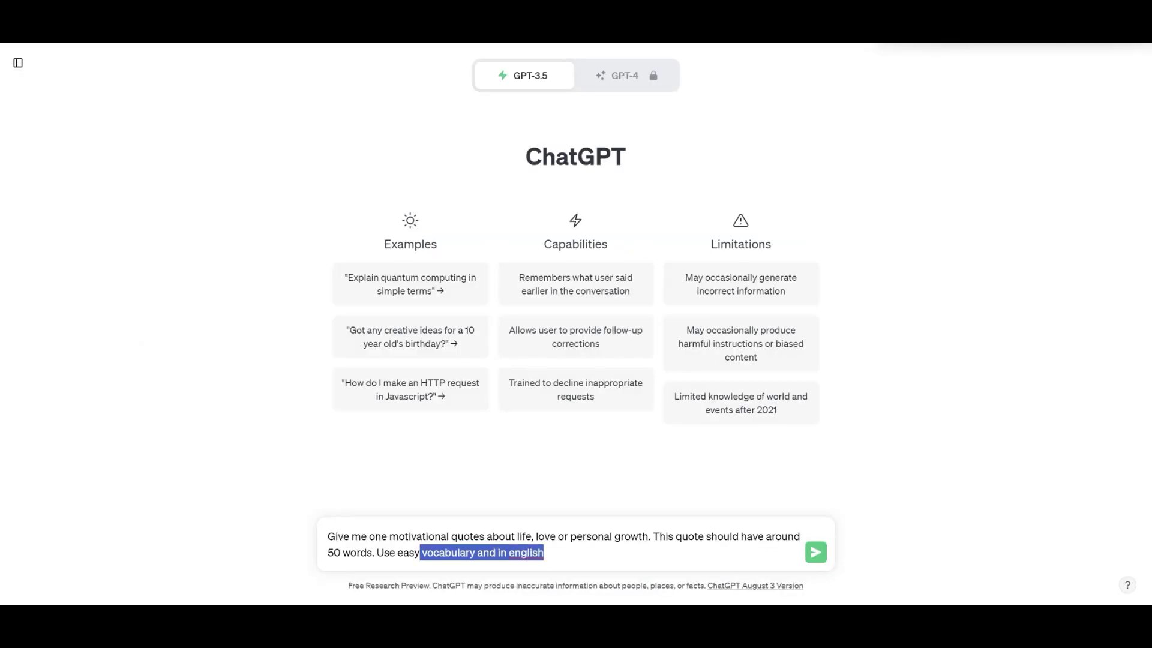
- Return to ChatGPT, submit the prepared quote prompt, and follow up with "send me 15 more like this one"
left_click(545, 552)
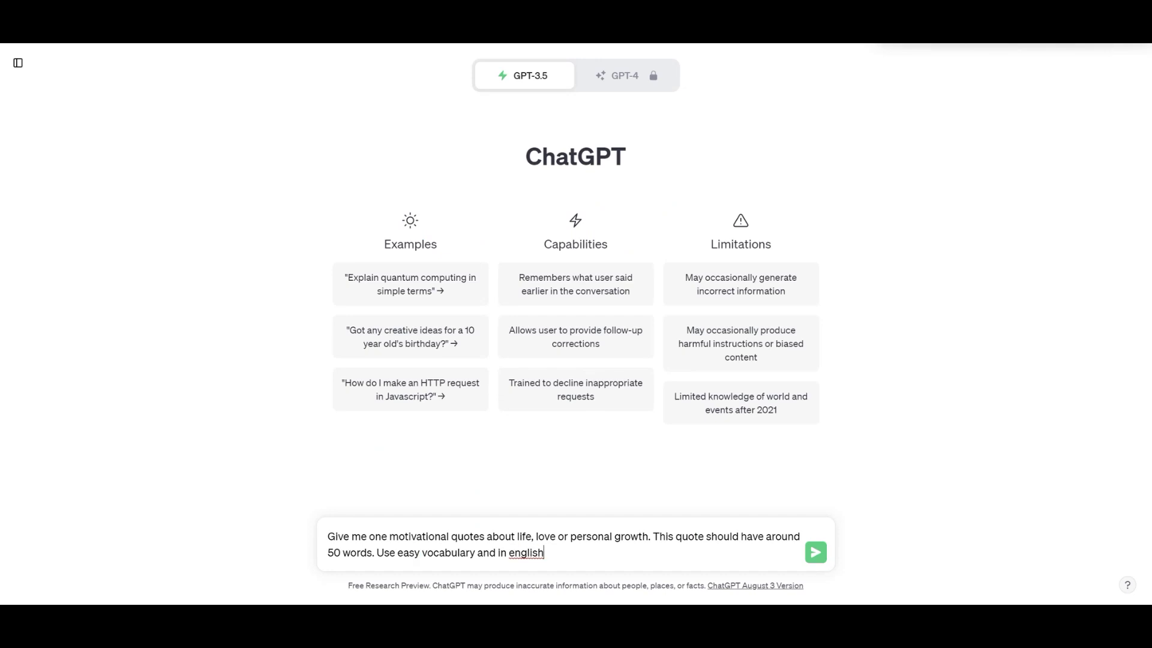
left_click(825, 562)
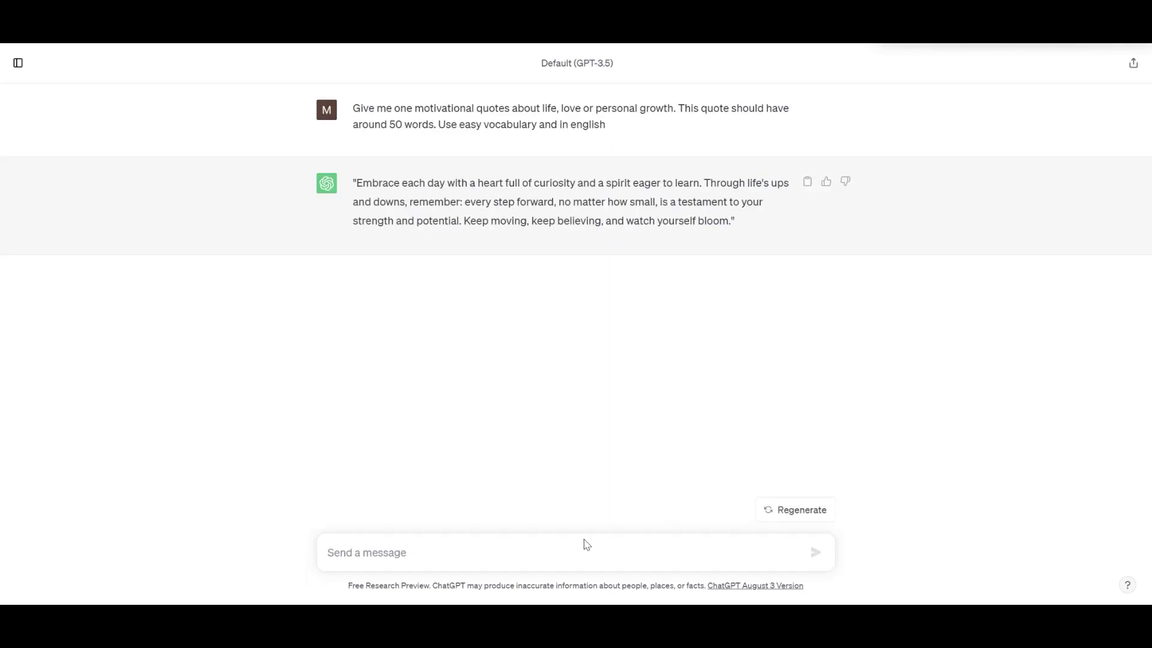
type("sen")
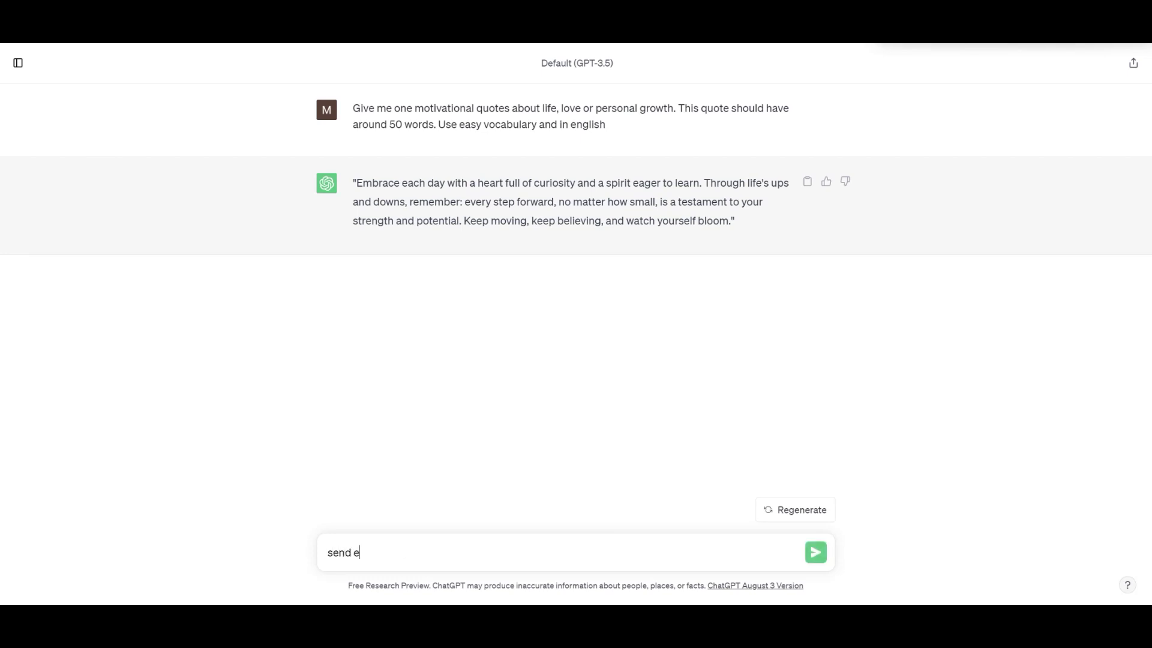
type("d me 15 more like this one")
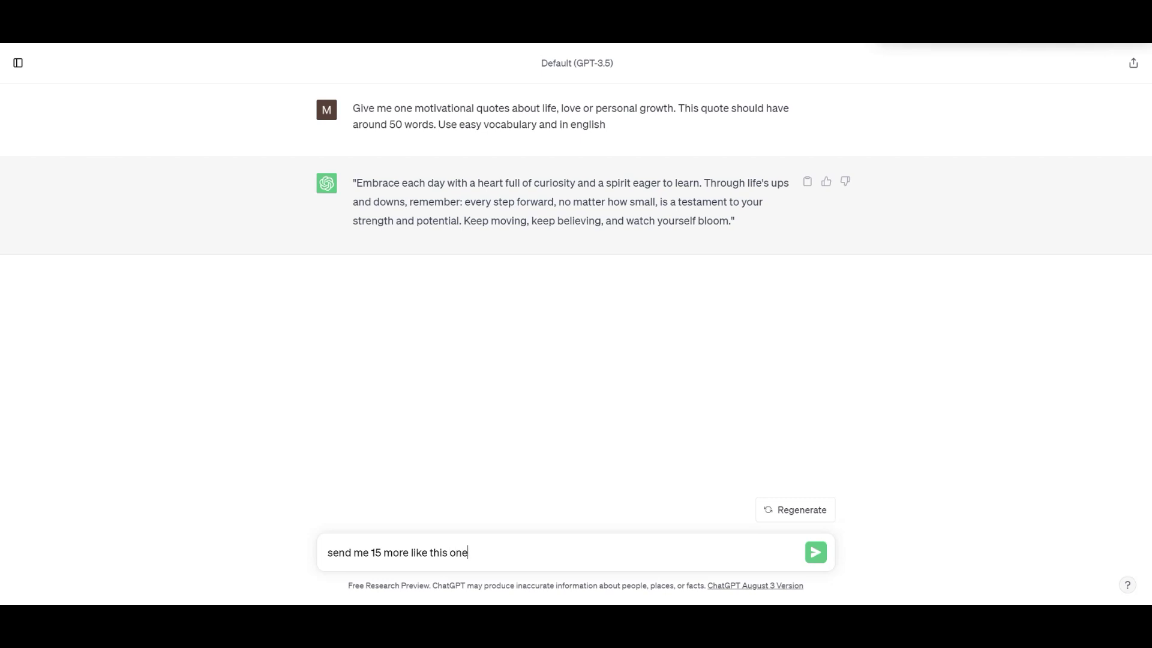
key("Return")
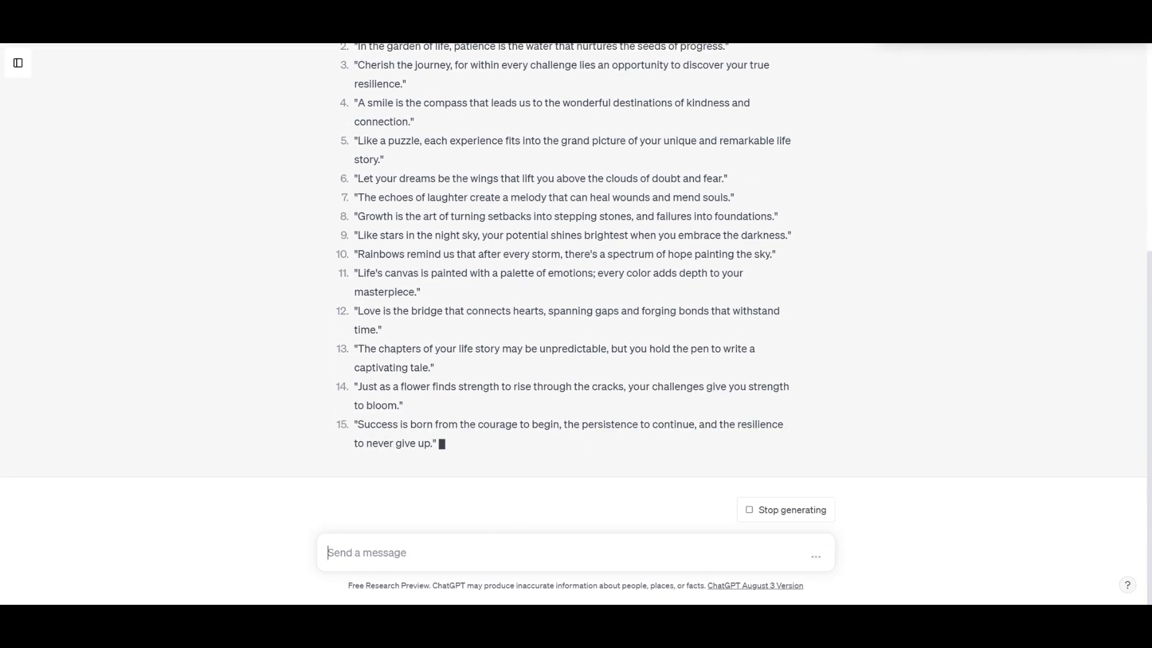
- Ask ChatGPT to lengthen the quotes with "make them longer" and look over quote 15
type("make")
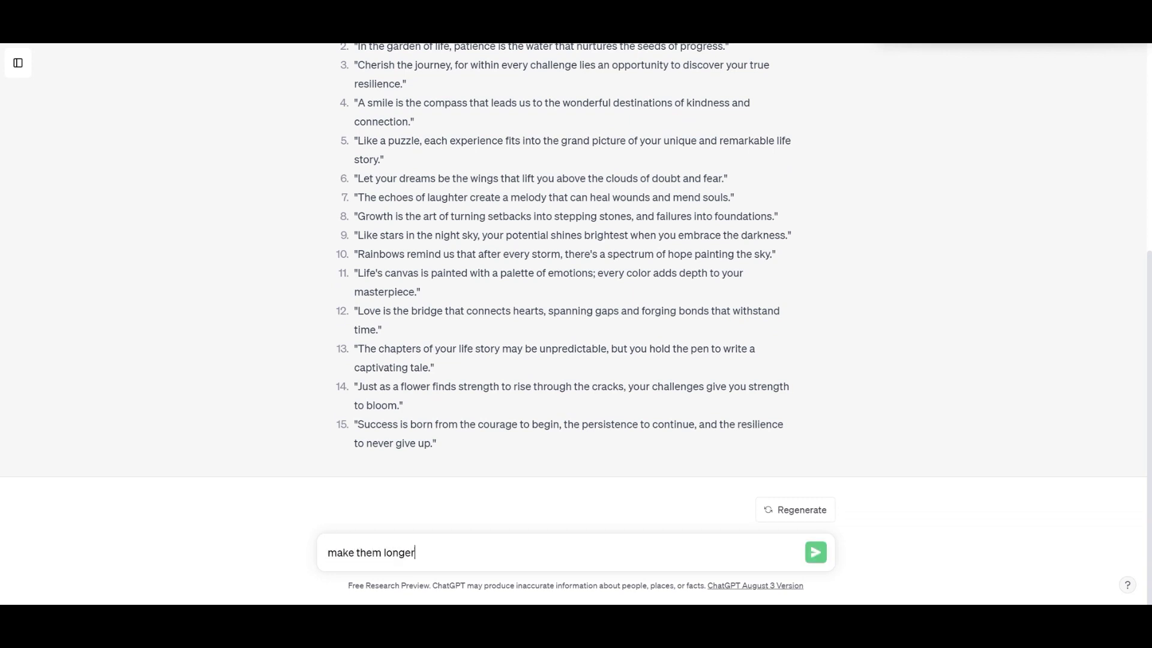
type(" them longer")
key("Return")
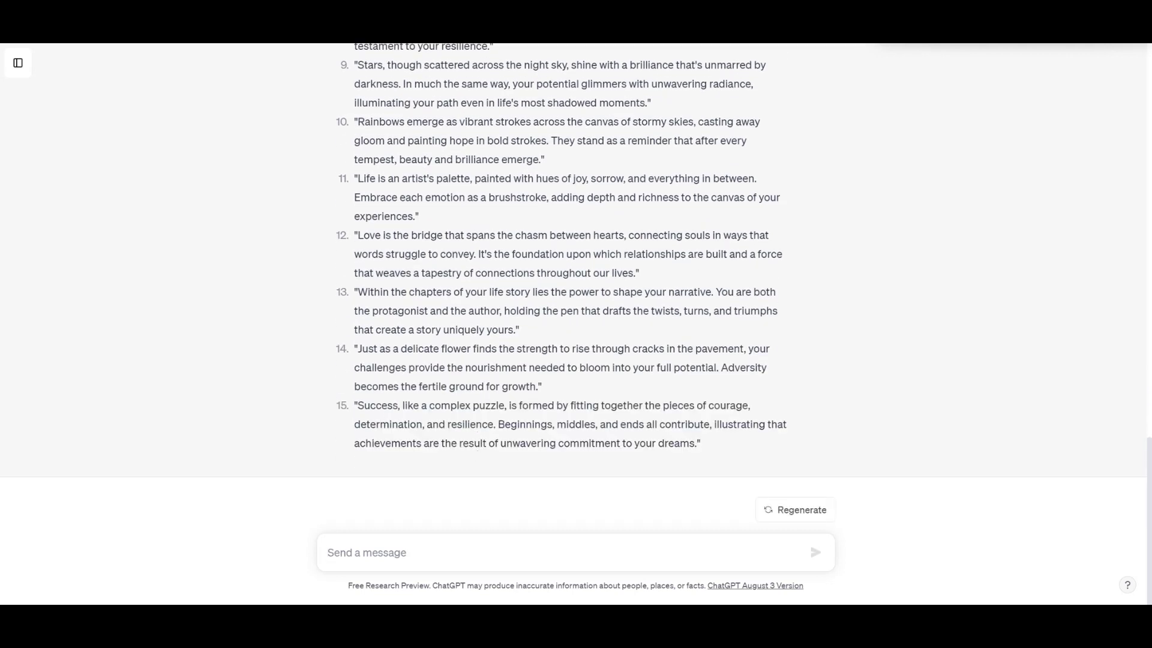
left_click_drag(357, 406, 696, 444)
left_click(757, 452)
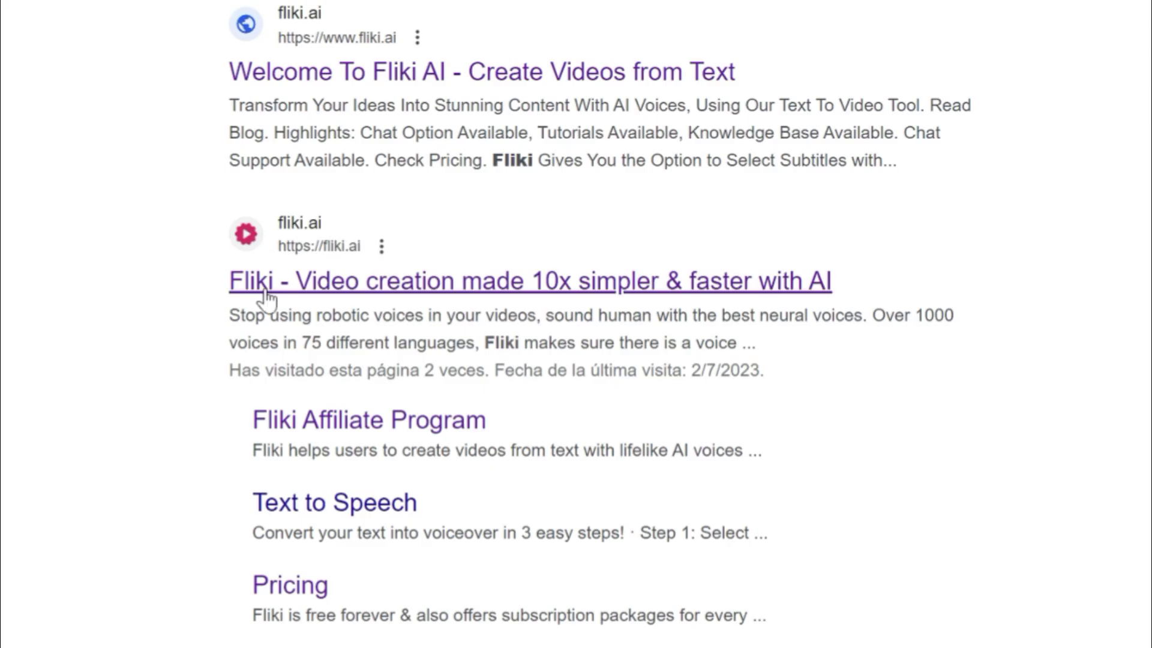
- Open the Fliki website from the Google results and examine its pricing plans, comparing Free with Standard and the feature table
left_click(413, 293)
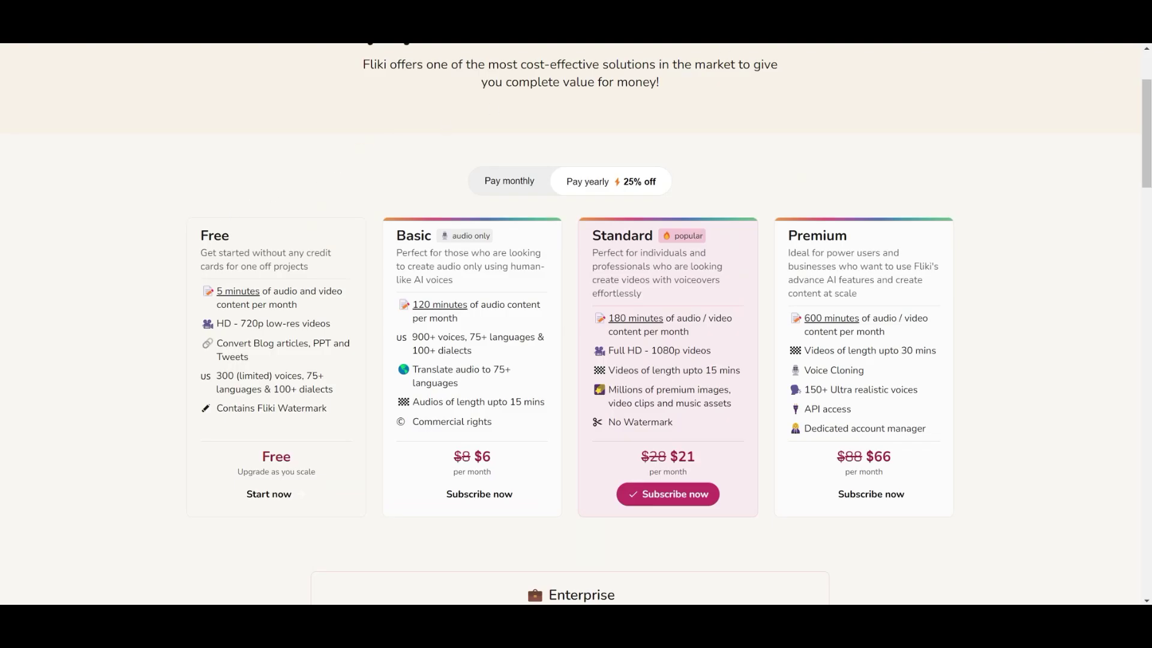
left_click_drag(201, 235, 230, 235)
left_click_drag(202, 294, 302, 309)
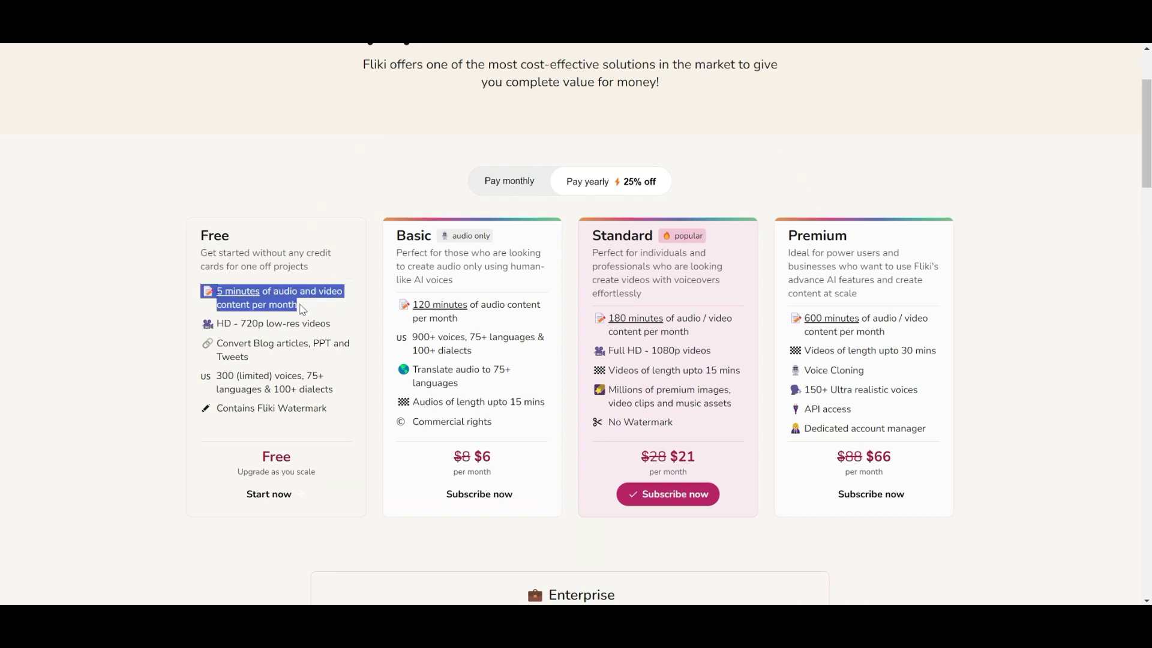
left_click(335, 310)
left_click_drag(588, 237, 705, 338)
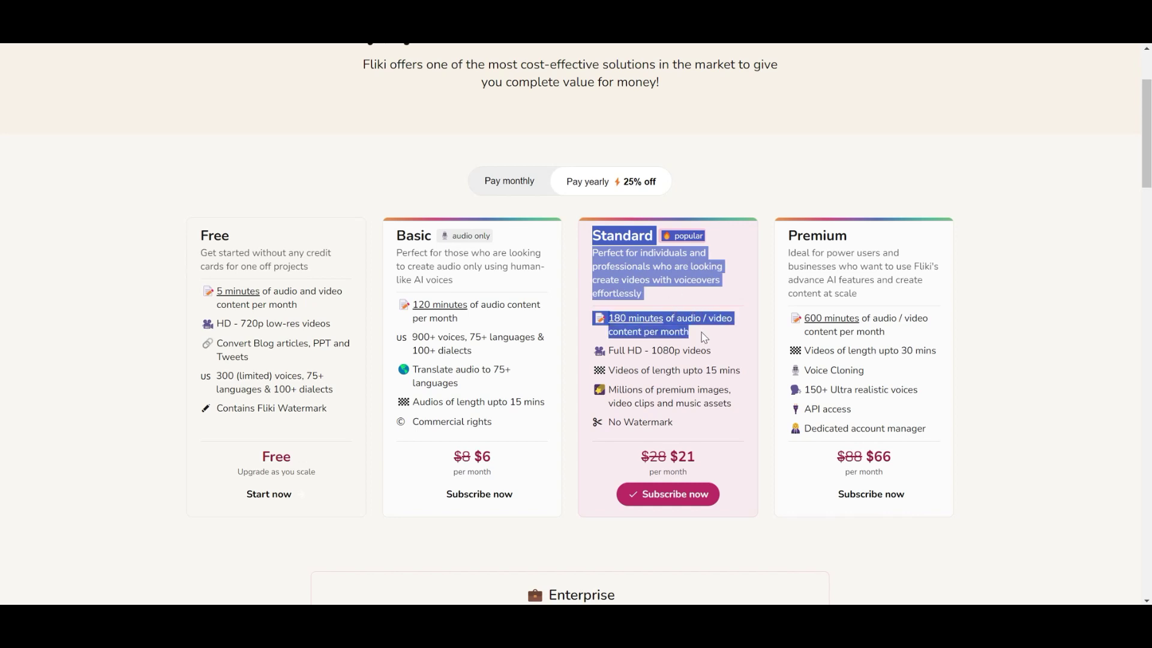
left_click(745, 168)
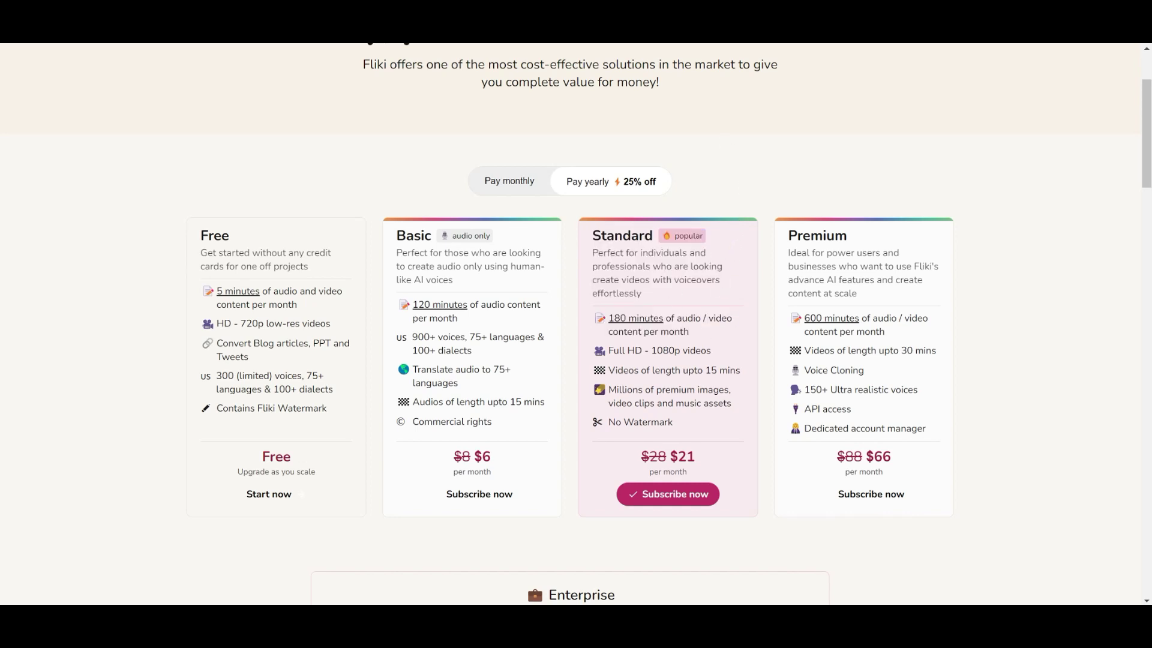
scroll(628, 154, "down", 10)
scroll(628, 154, "down", 6)
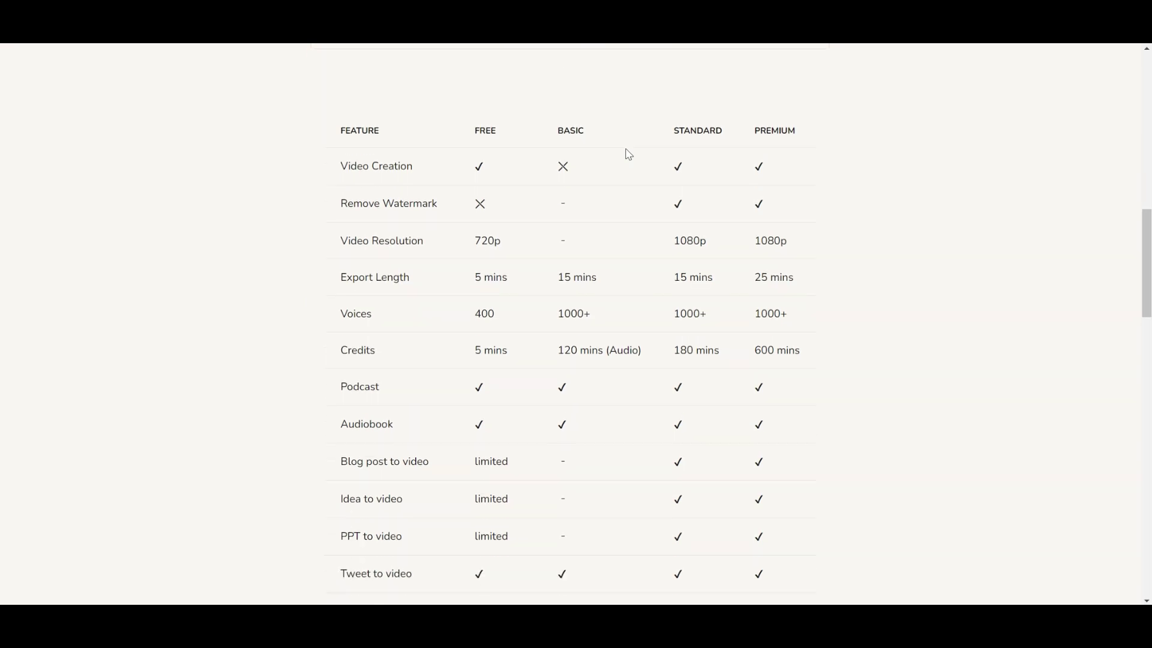
scroll(790, 247, "down", 5)
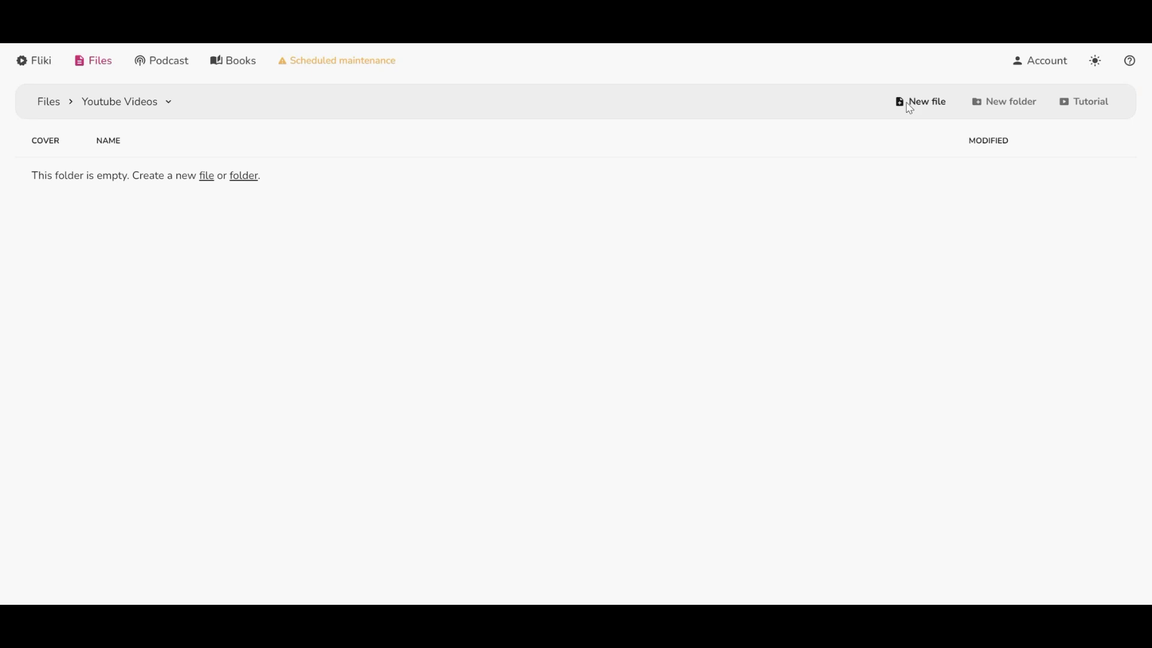
- Create a new English video file named "Motivational Video" in Fliki's Youtube Videos folder
left_click(906, 103)
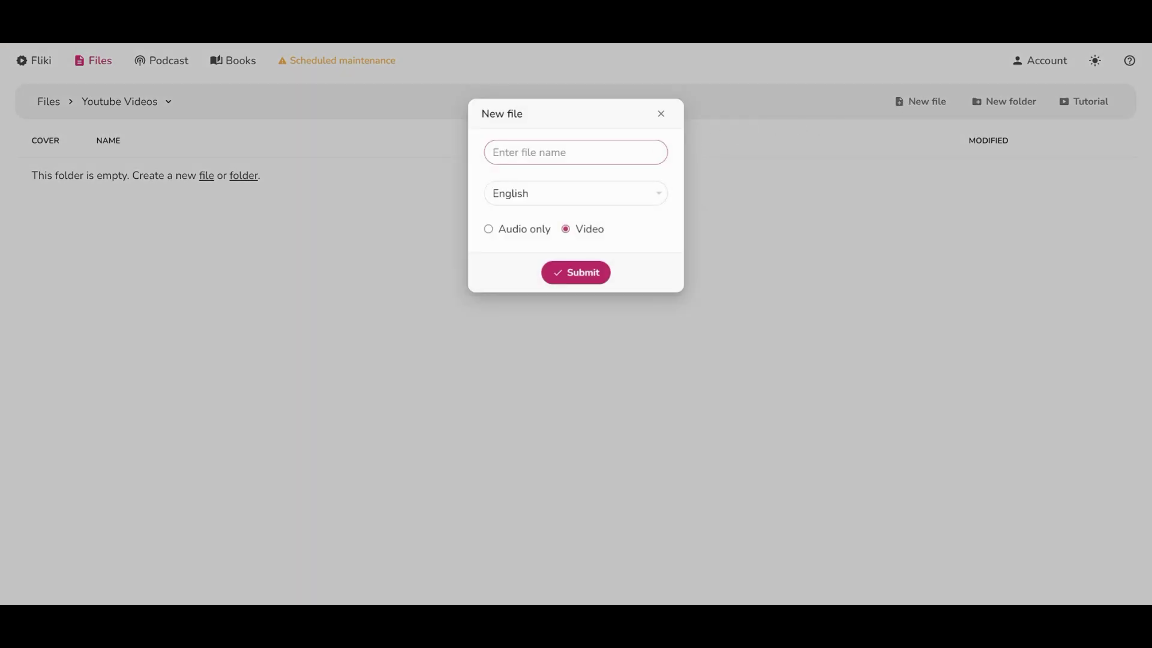
type("Motivational Video")
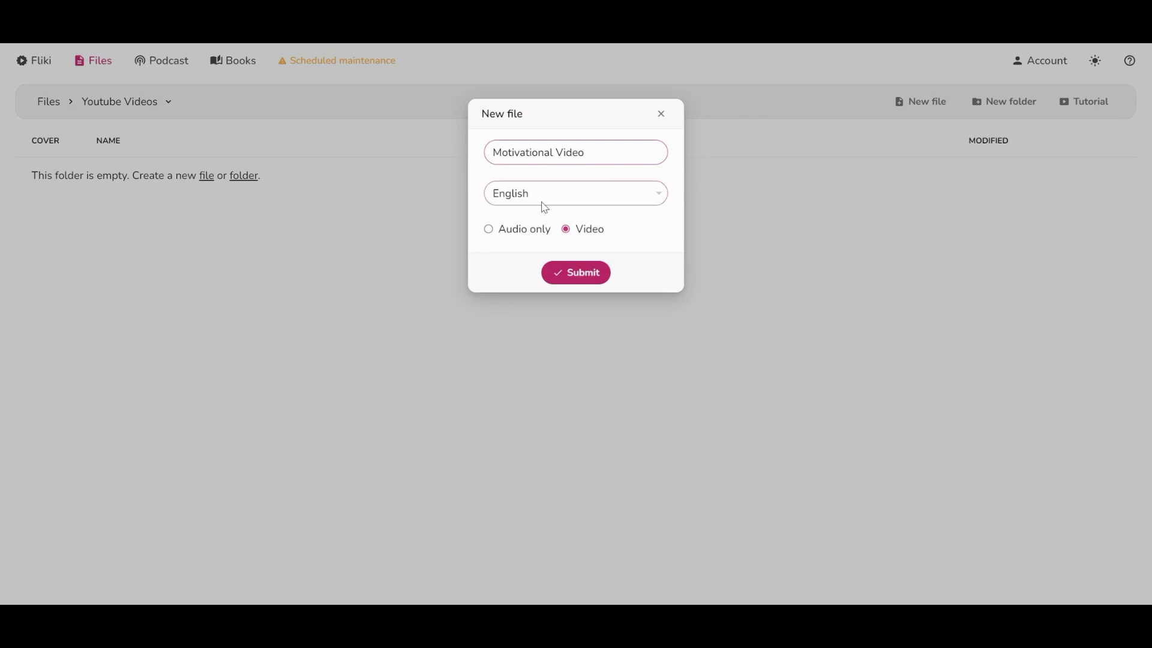
left_click(577, 274)
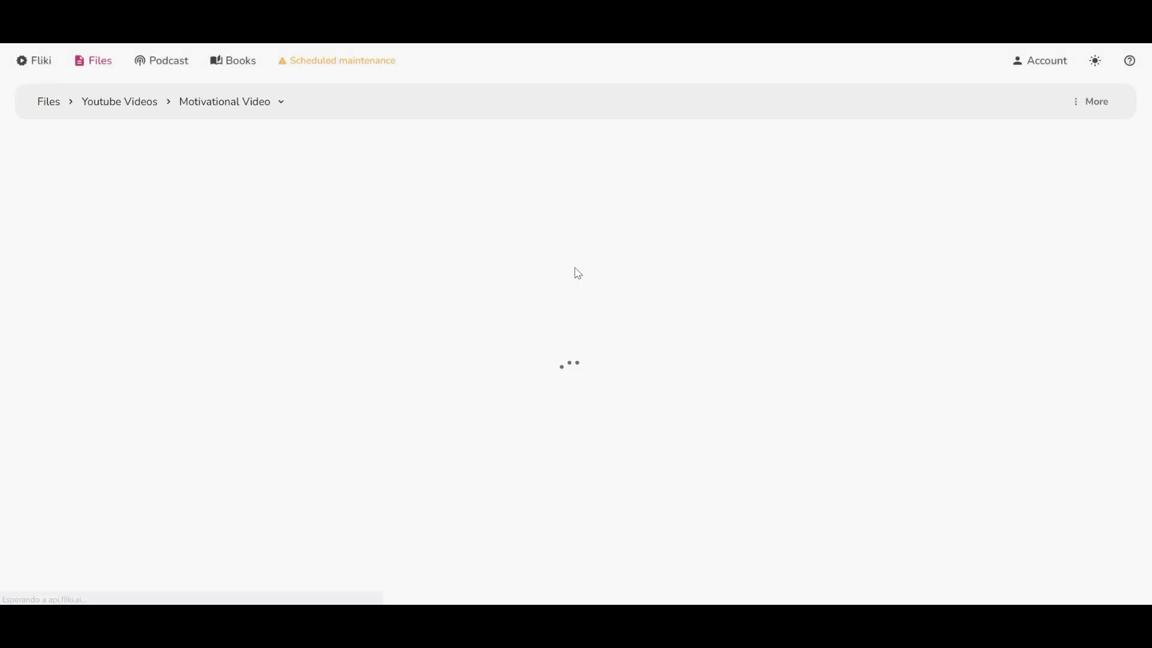
- Set the video's aspect ratio to Portrait (9:16) and save the settings
left_click(1092, 103)
left_click(1035, 108)
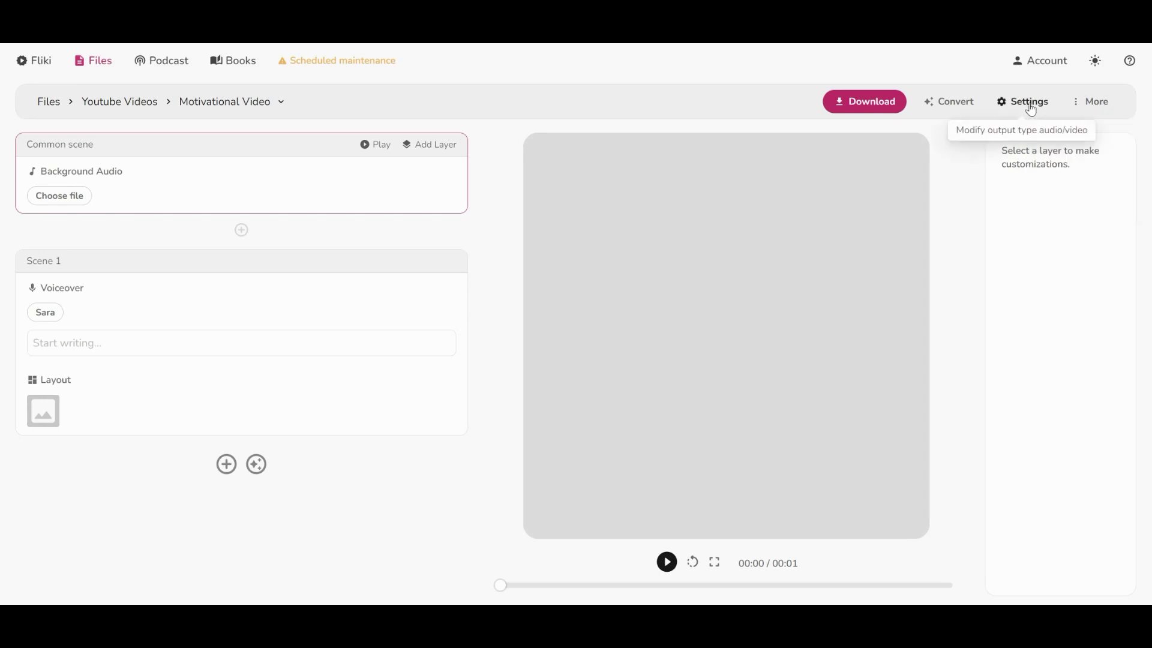
left_click(1020, 110)
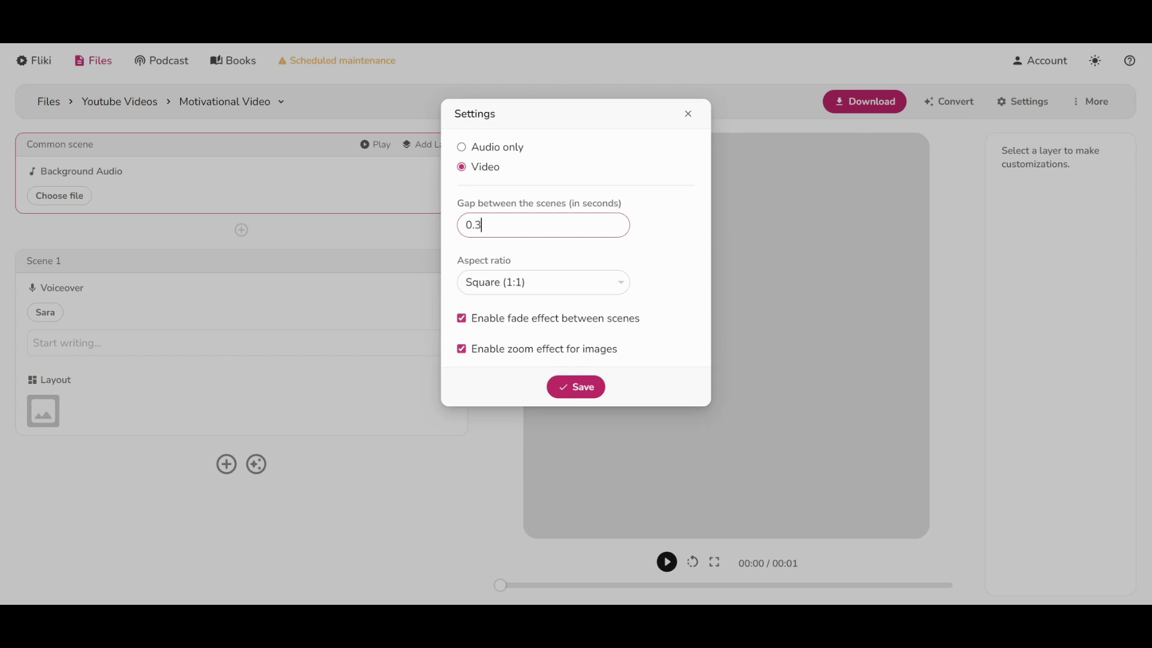
left_click(503, 286)
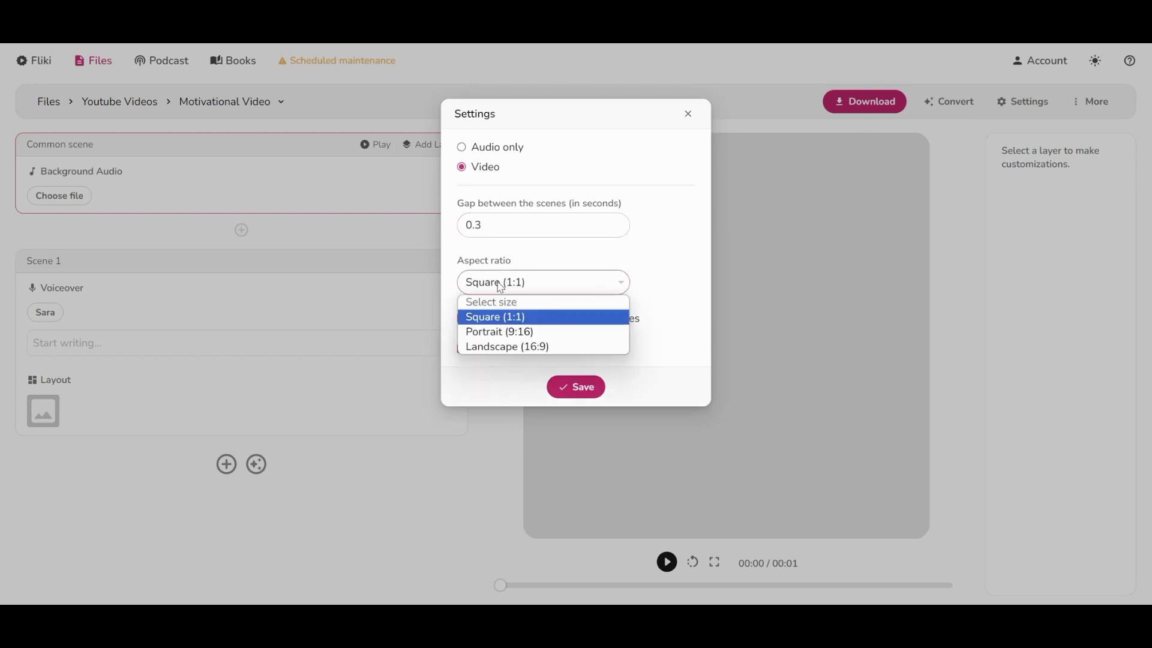
left_click(499, 333)
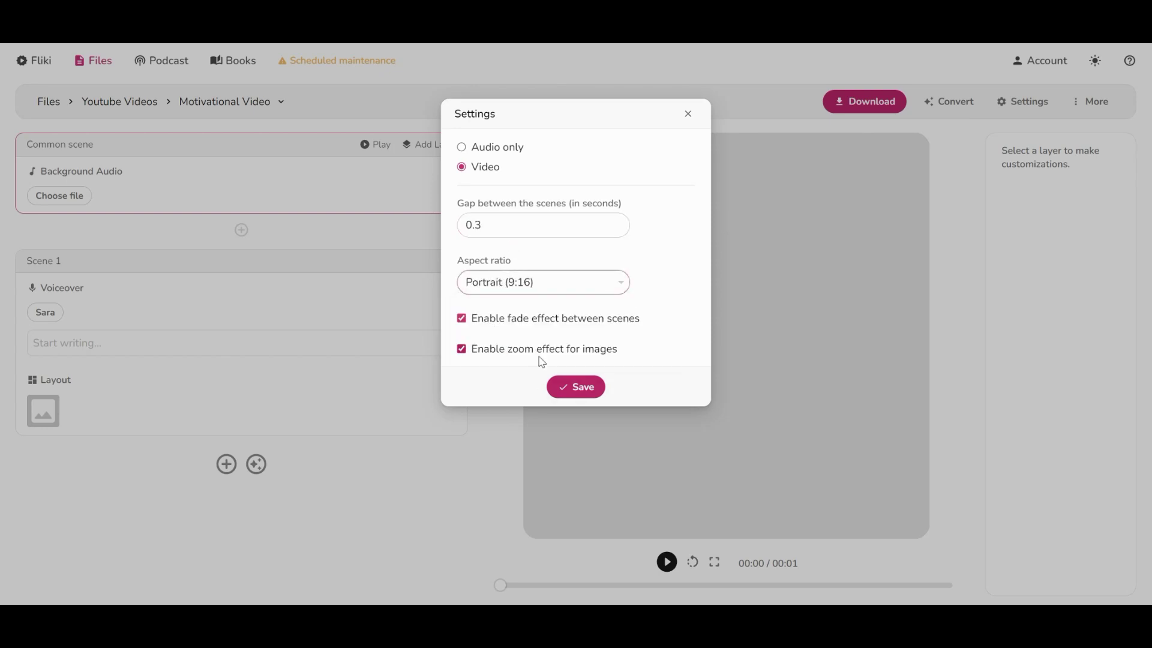
left_click(570, 388)
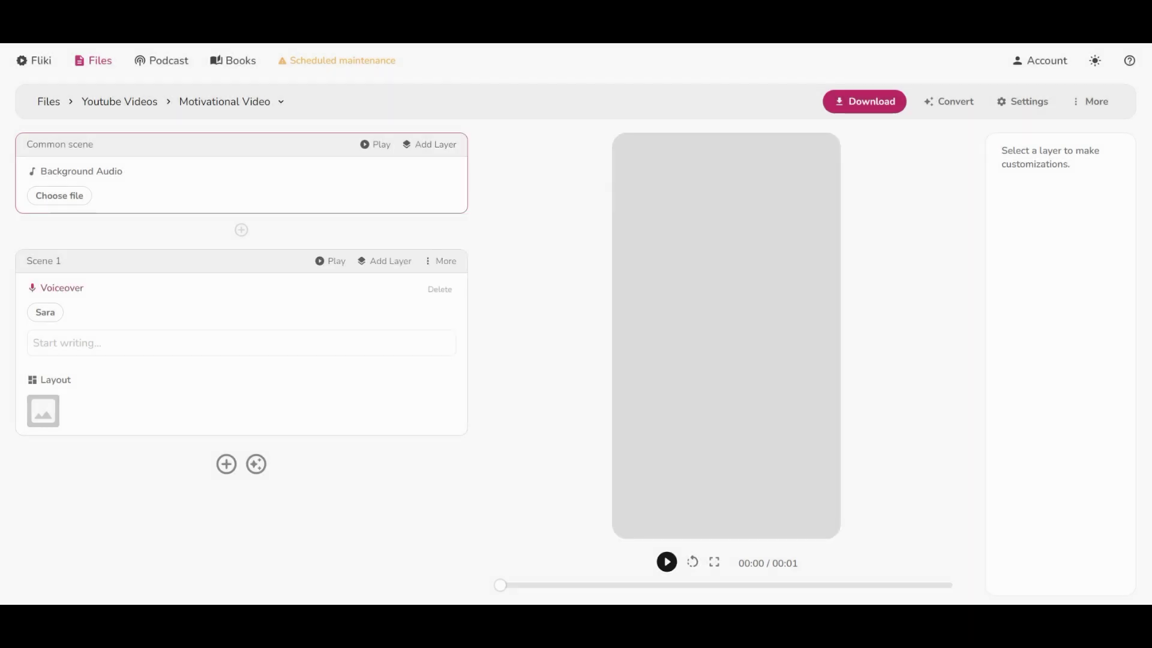
- Copy the text of quote 15 from ChatGPT into the Scene 1 voiceover in Fliki
key("ctrl+Tab")
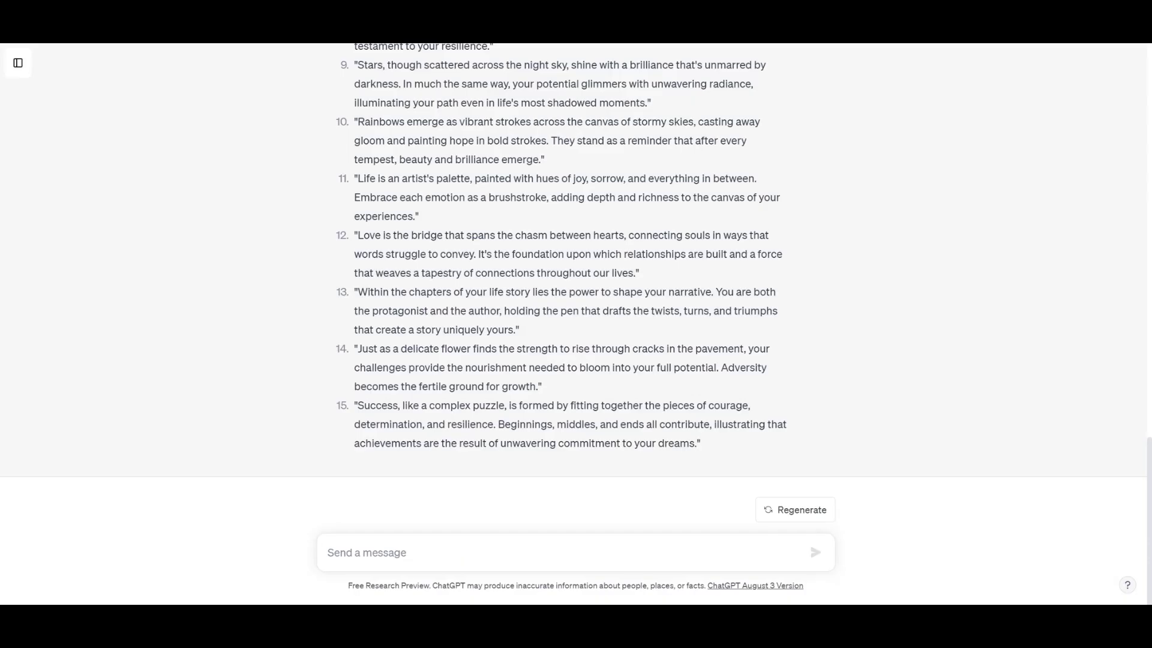
left_click_drag(358, 405, 695, 445)
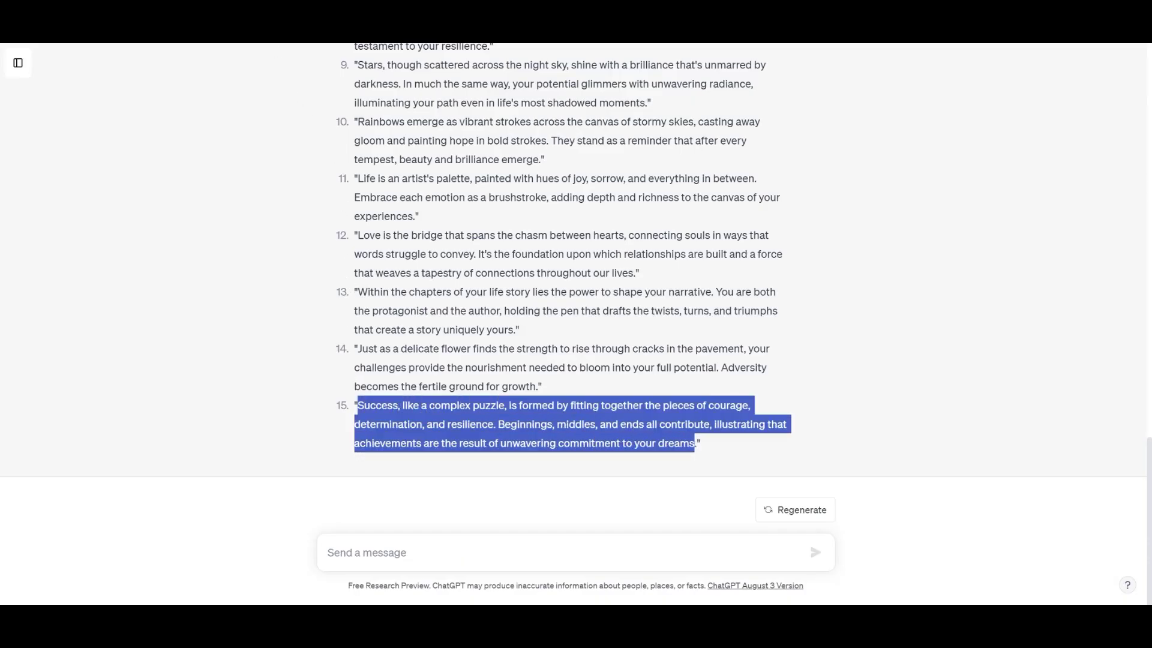
key("ctrl+c")
key("ctrl+Tab")
key("ctrl+v")
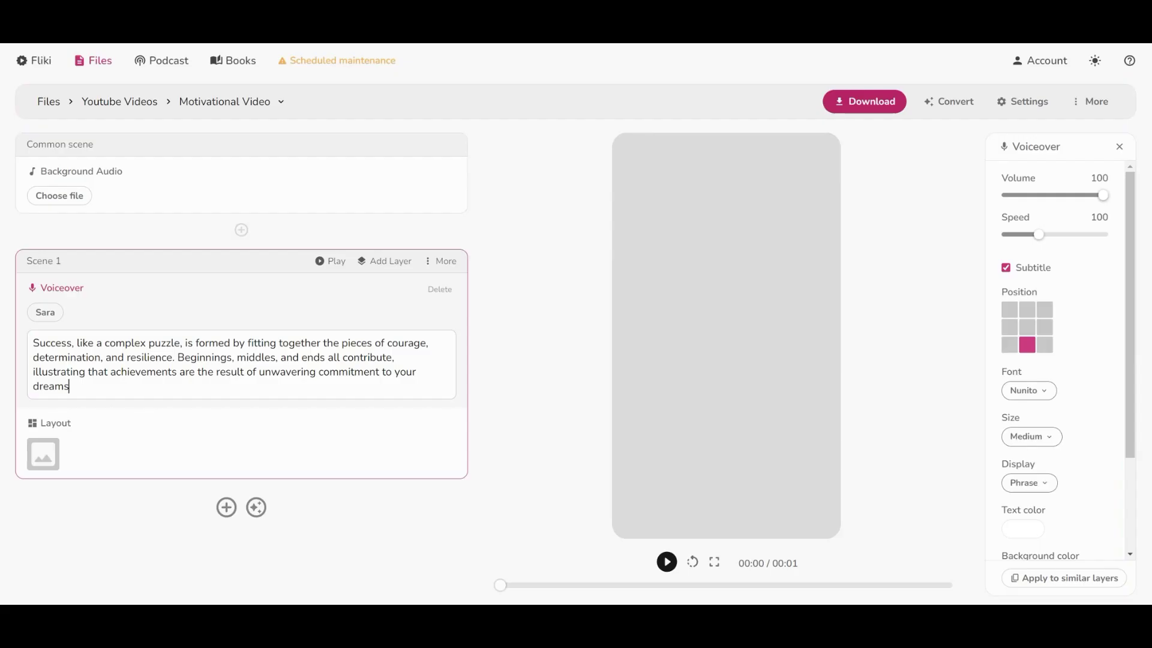
- Preview the standard voices Christopher, Stephen, Steffan and Jenny for the Scene 1 voiceover
left_click(51, 322)
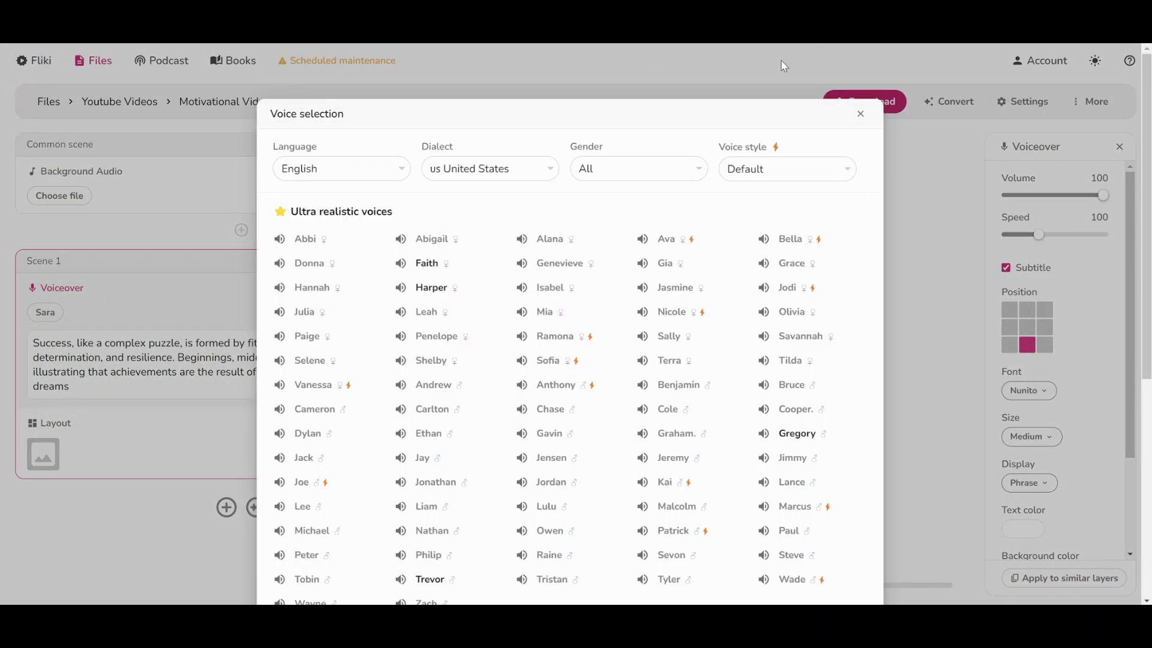
scroll(493, 283, "down", 4)
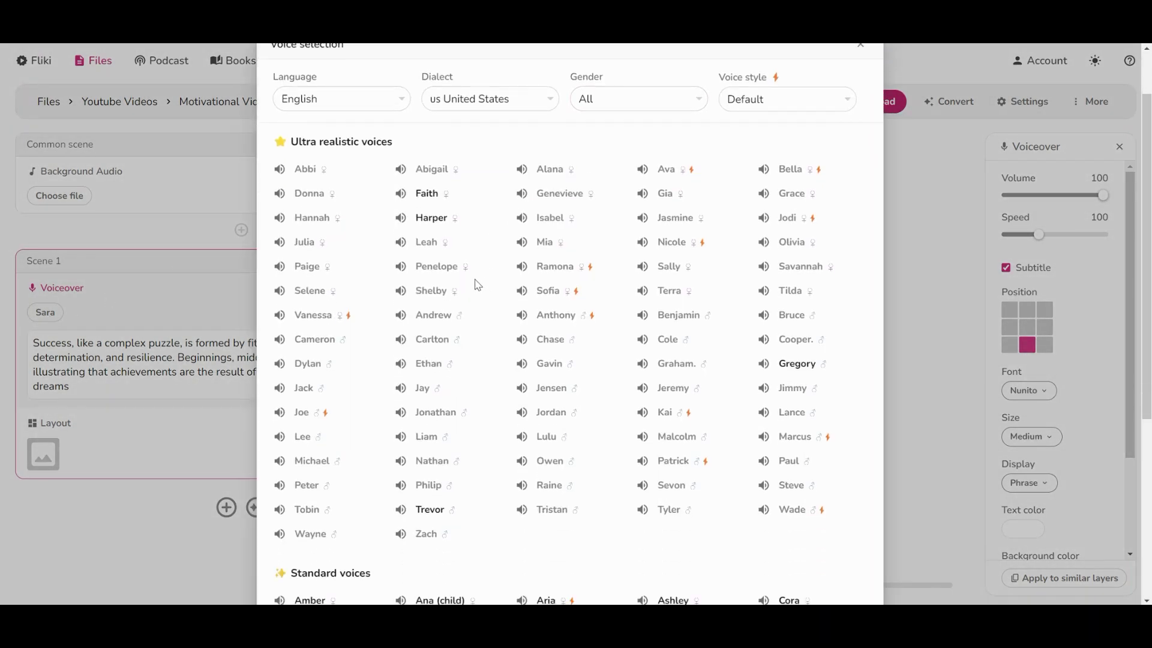
scroll(478, 285, "down", 3)
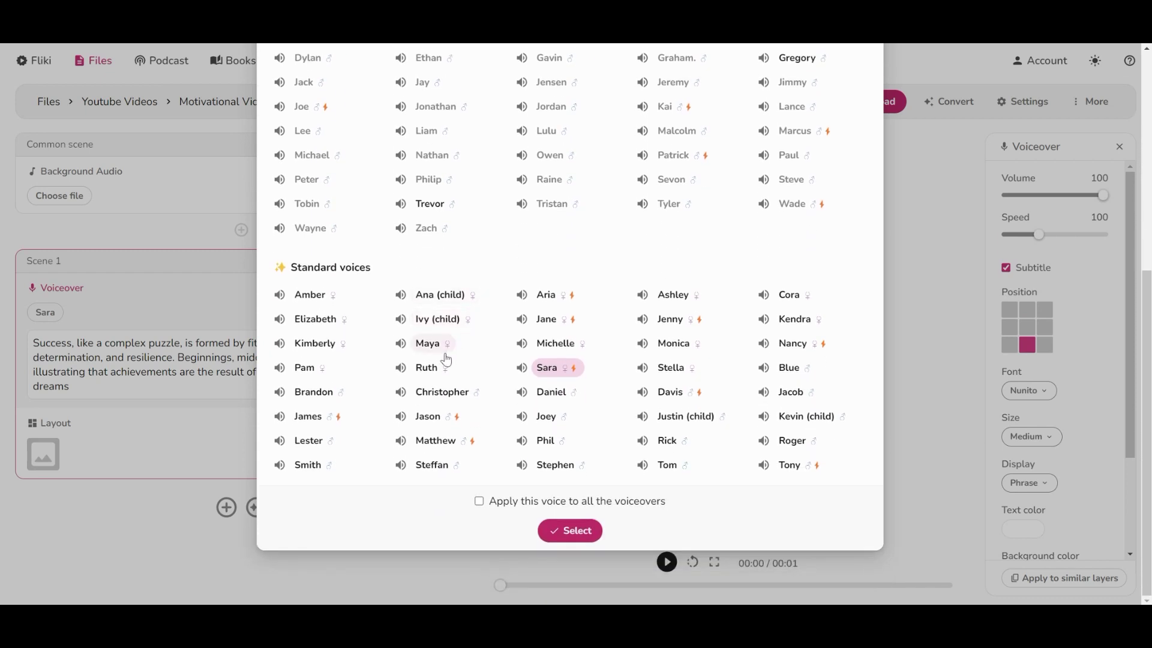
left_click(402, 395)
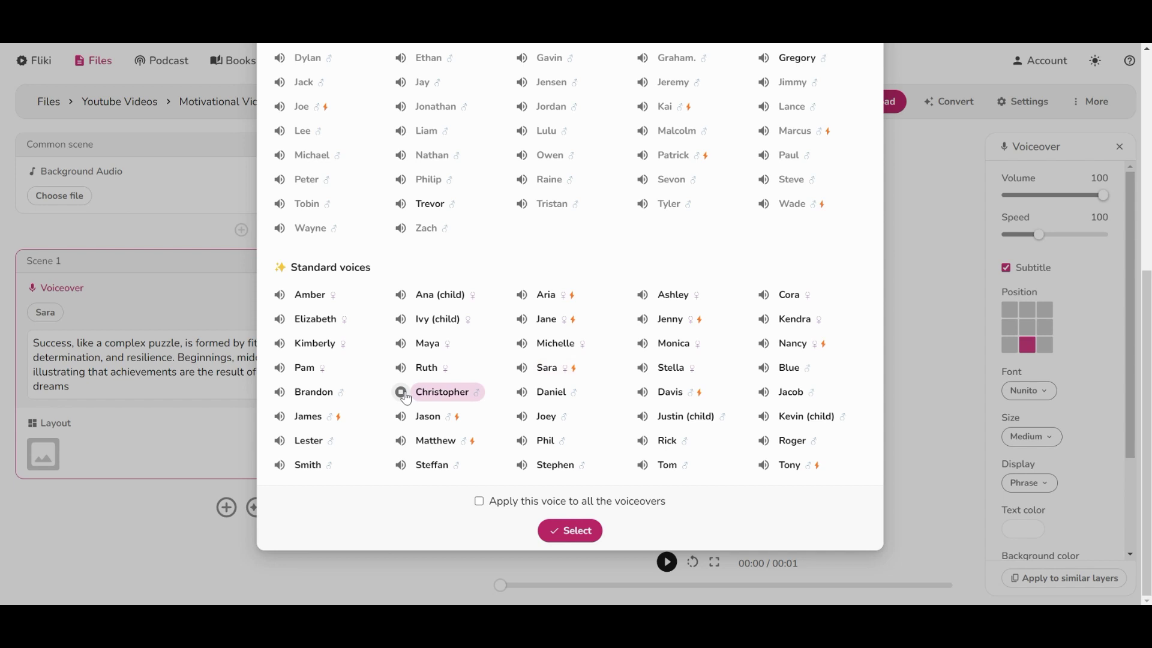
left_click(524, 469)
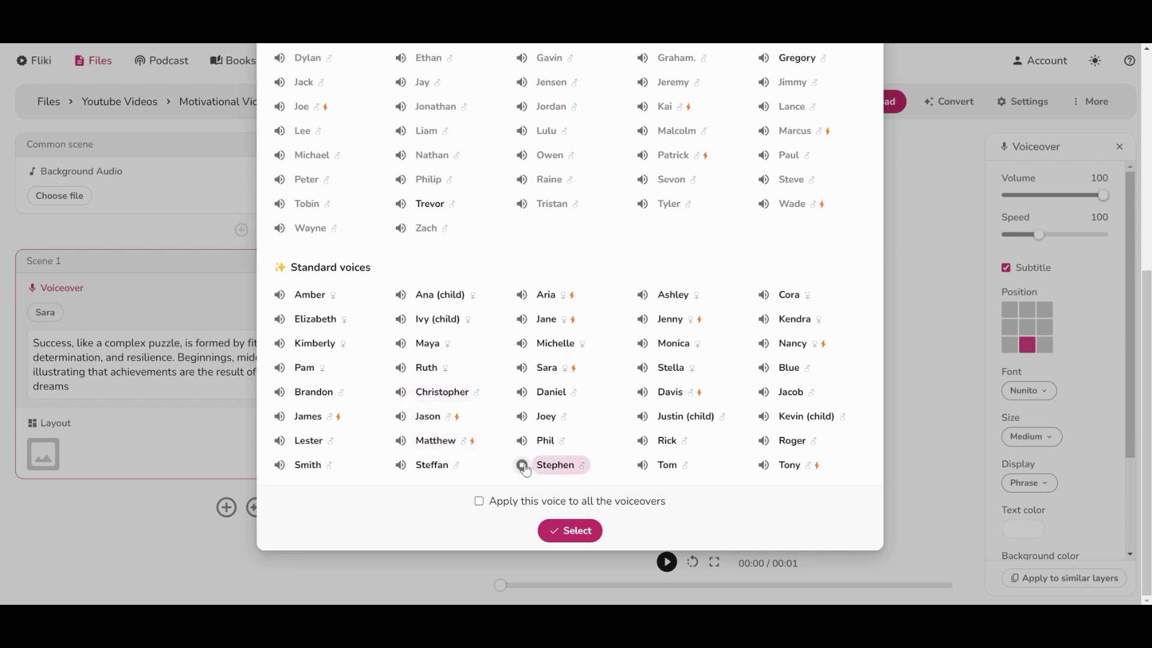
left_click(401, 468)
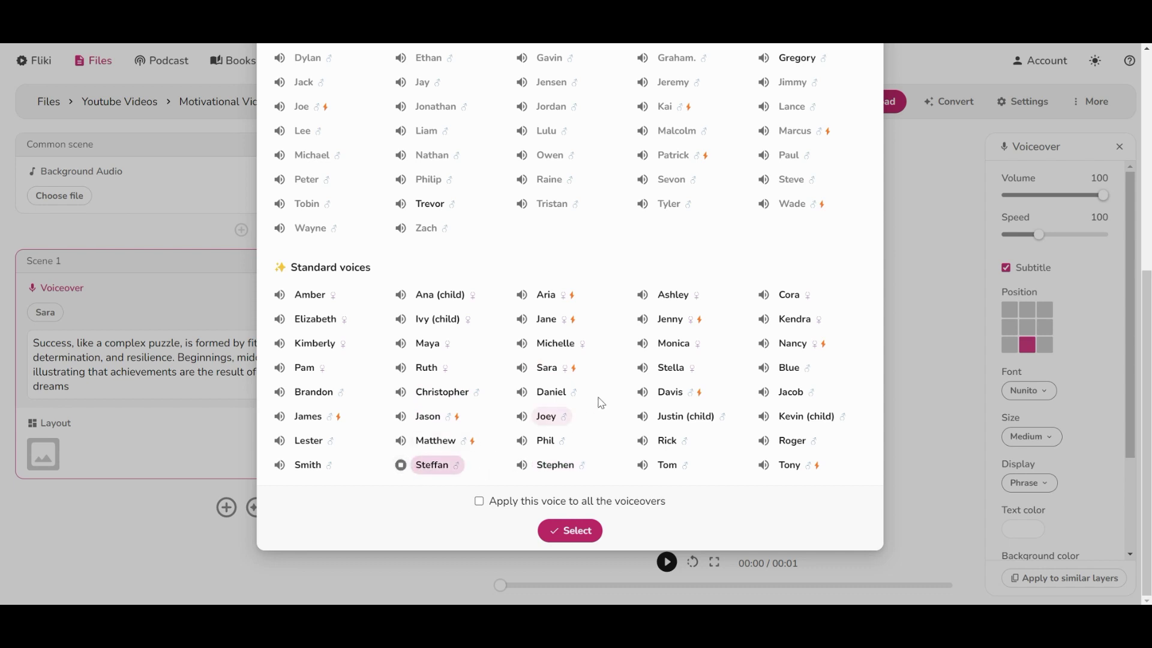
left_click(644, 322)
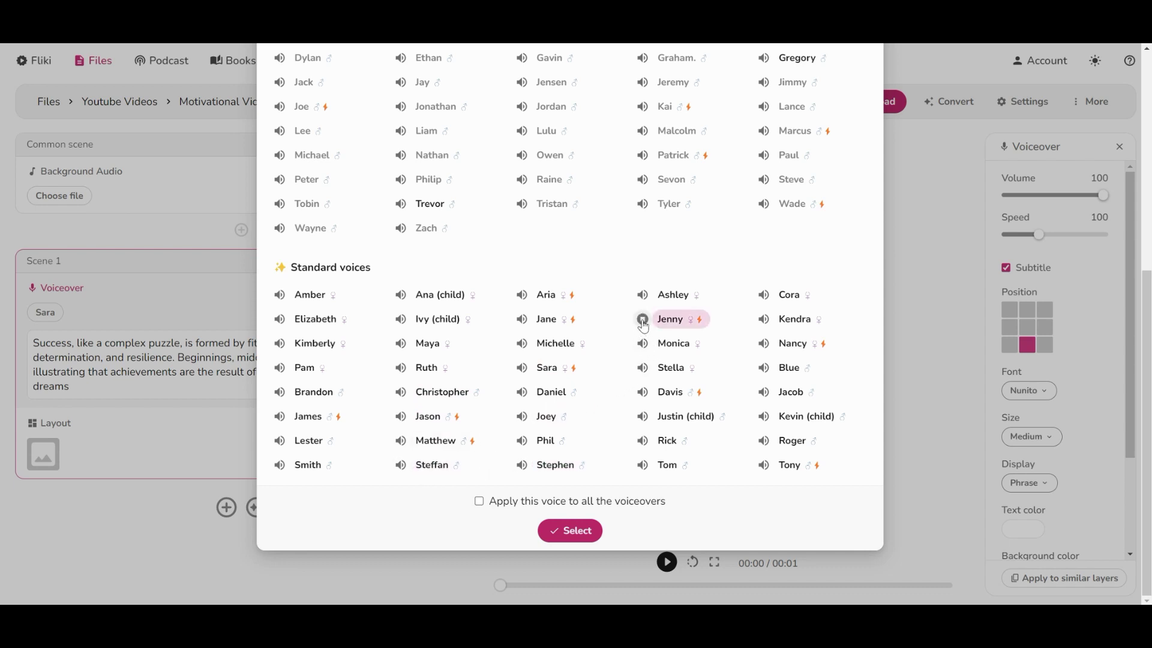
- Preview the ultra realistic voice Trevor and set it as the Scene 1 voiceover's voice
scroll(798, 393, "up", 6)
left_click_drag(287, 173, 394, 175)
scroll(401, 211, "down", 3)
left_click(402, 410)
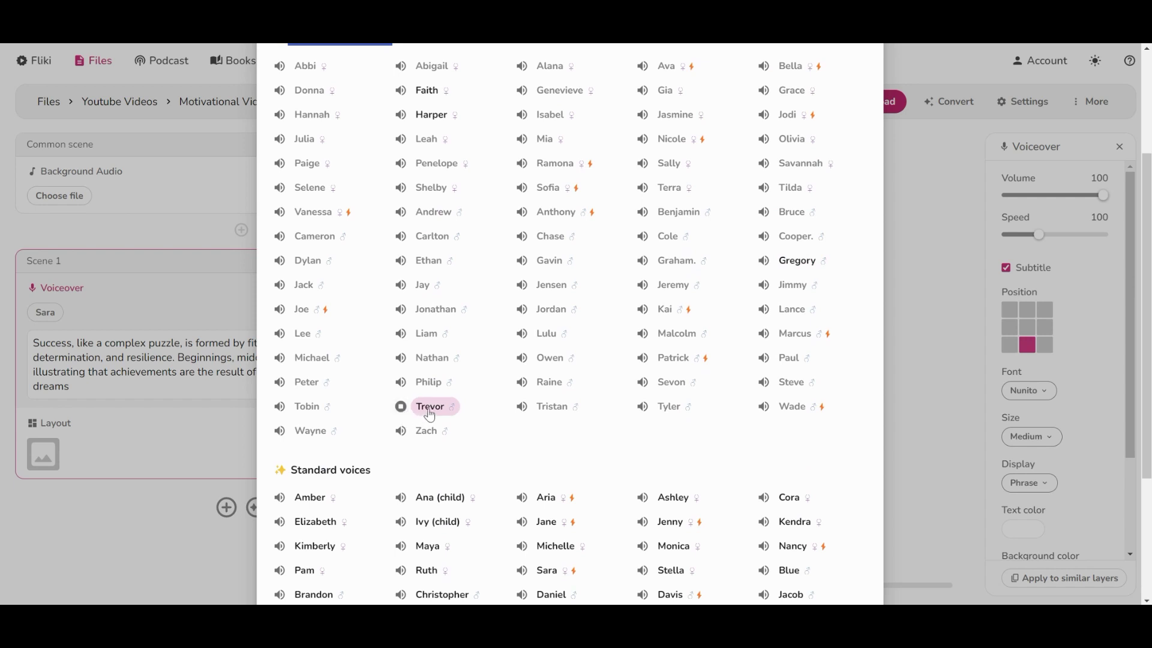
scroll(432, 414, "down", 4)
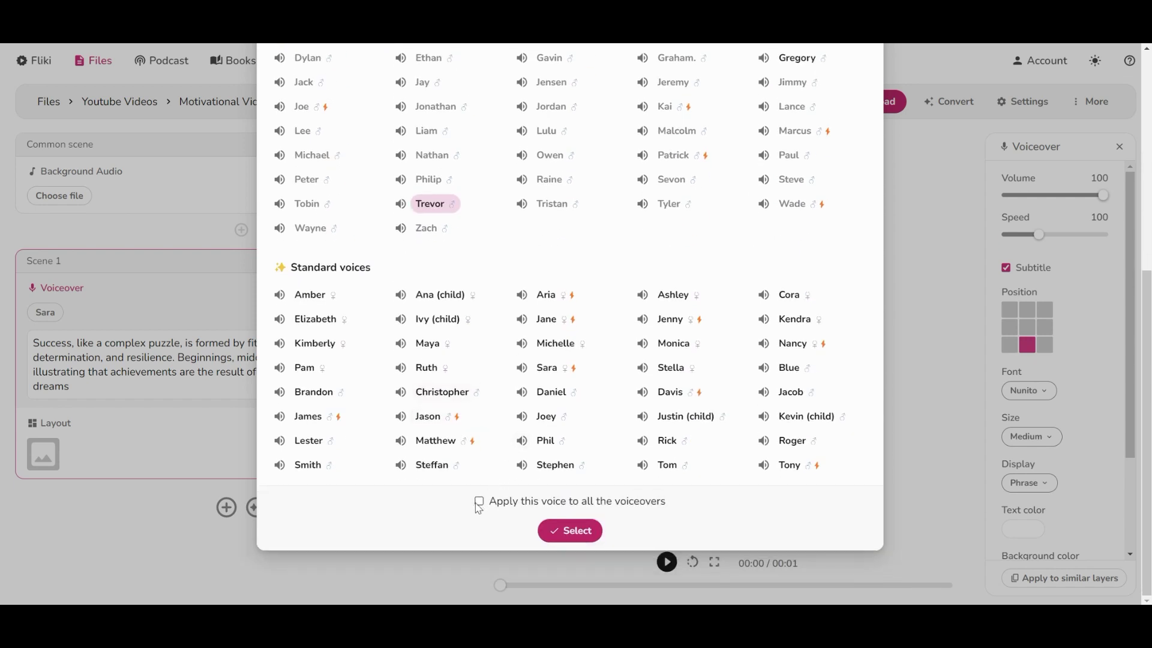
left_click(568, 534)
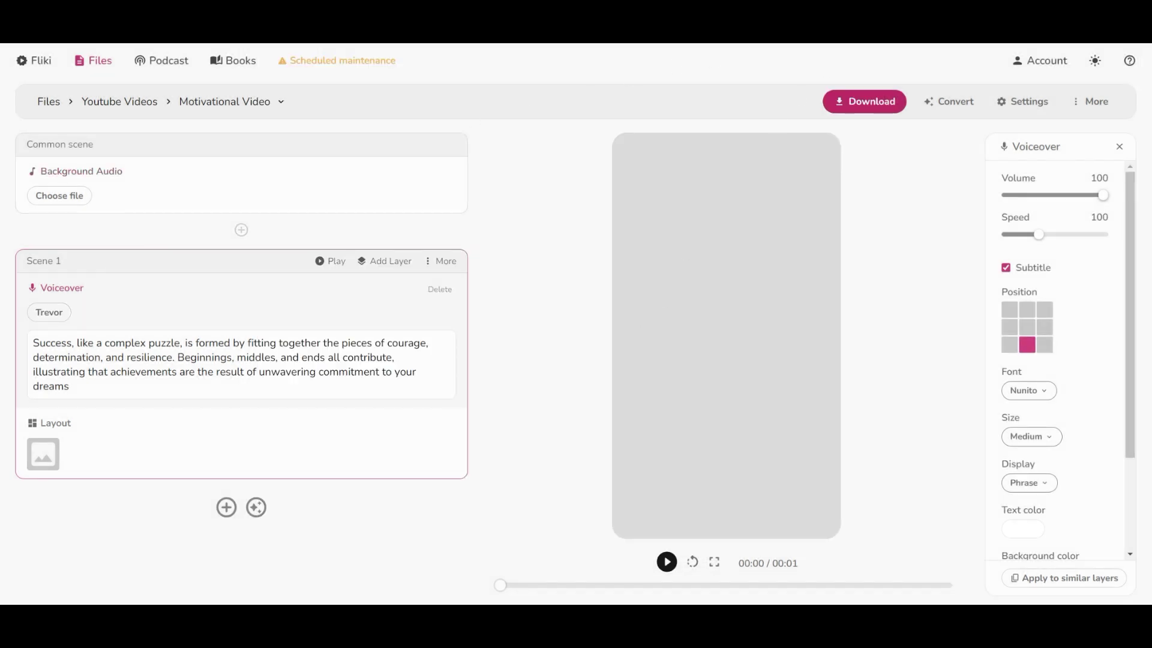
- Add Scene 2 and copy the quote from "is formed by fitting together" to its end into the new voiceover
key("ctrl+a")
key("Right")
left_click_drag(186, 342, 70, 386)
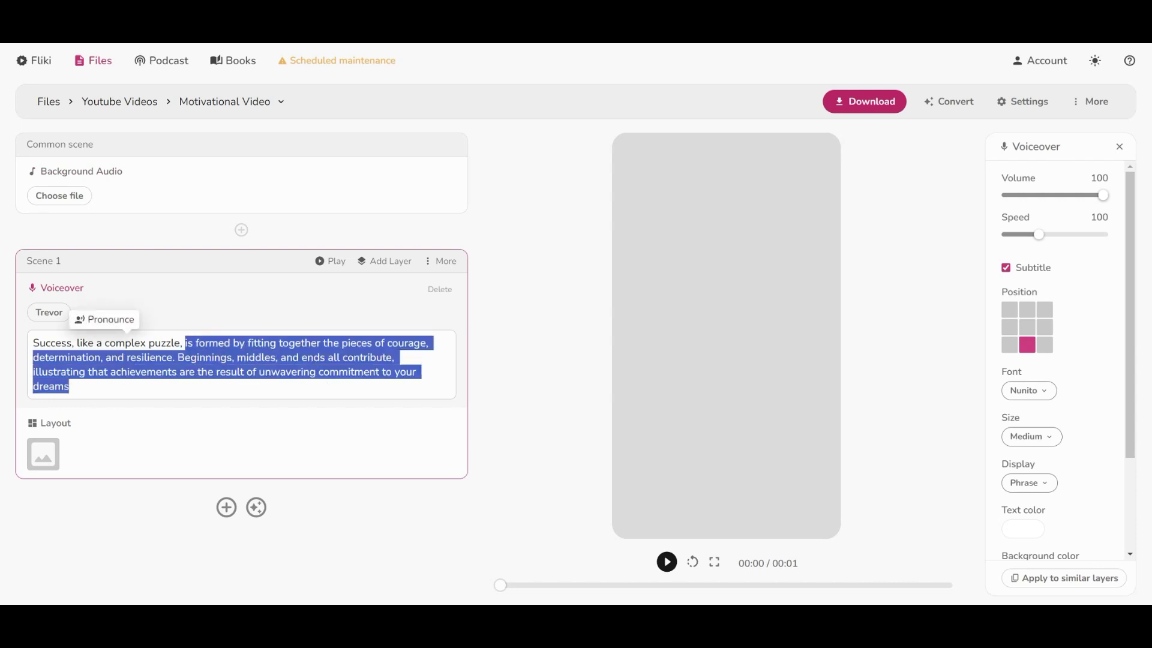
left_click(227, 508)
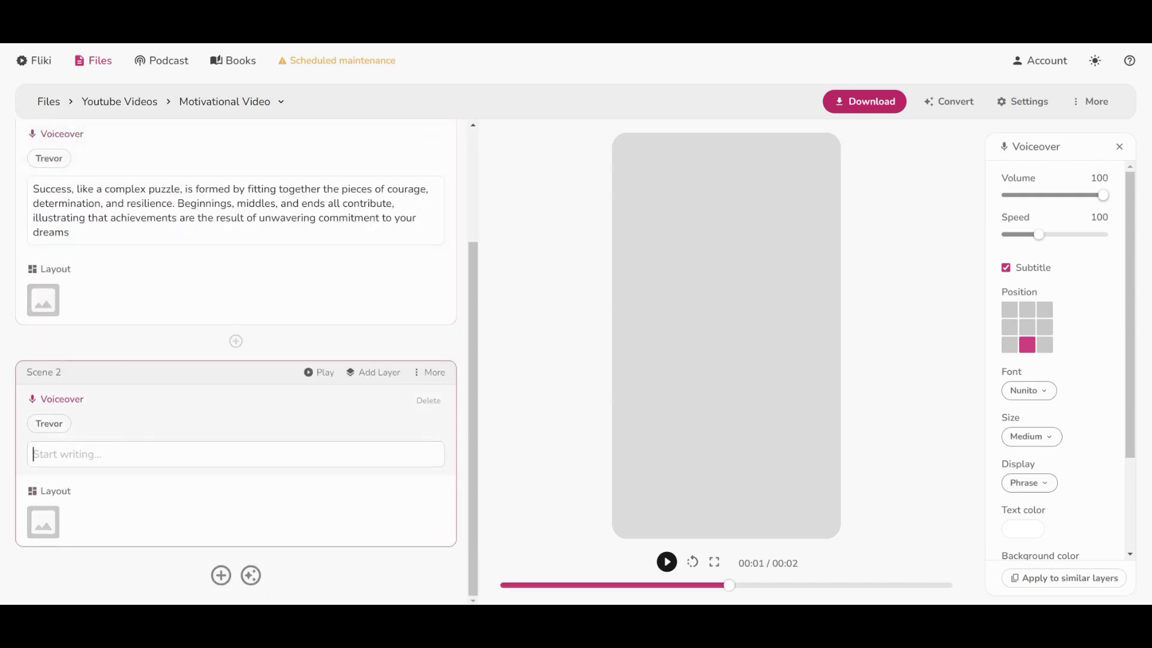
key("ctrl+v")
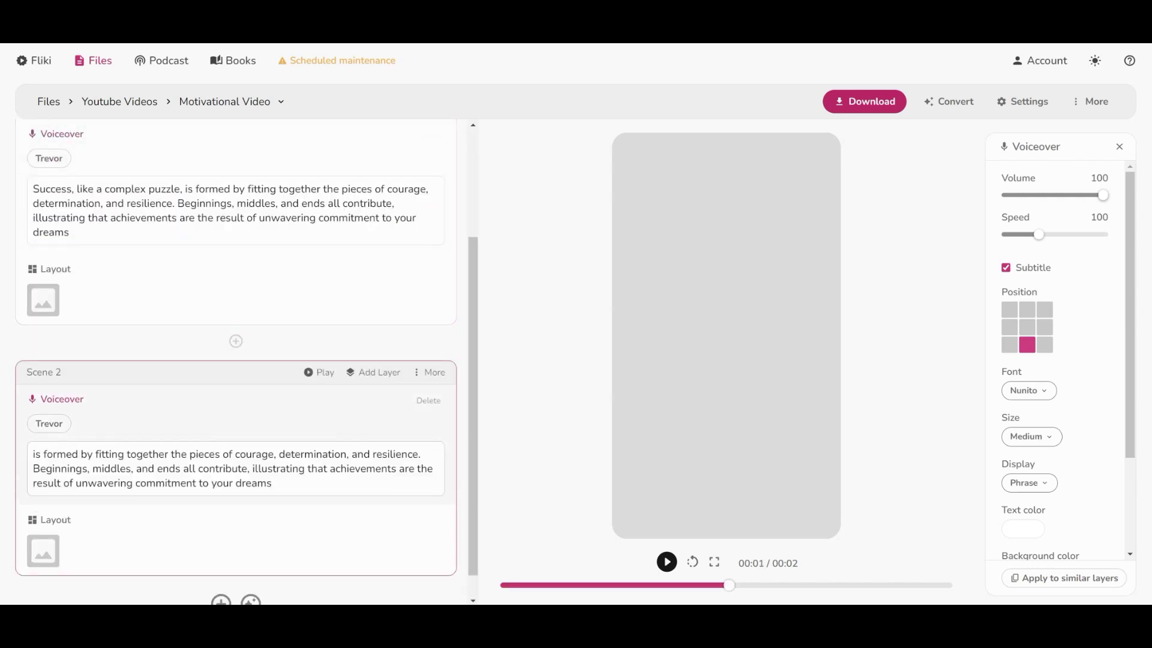
- Add Scenes 3 and 4 with the remaining quote text copied from "the pieces of courage" and from "Beginnings, middles" onward
left_click_drag(159, 454, 238, 499)
key("ctrl+c")
left_click(221, 573)
key("ctrl+v")
left_click_drag(289, 425, 250, 535)
key("ctrl+c")
left_click(221, 573)
key("ctrl+v")
- Trim the voiceovers to "Success, like a complex puzzle", "is formed by fitting together" and "the pieces of courage, determination, and resilience." in Scenes 1 to 3
scroll(236, 360, "up", 7)
left_click_drag(186, 158, 360, 194)
key("BackSpace")
scroll(236, 360, "down", 2)
left_click_drag(169, 294, 272, 324)
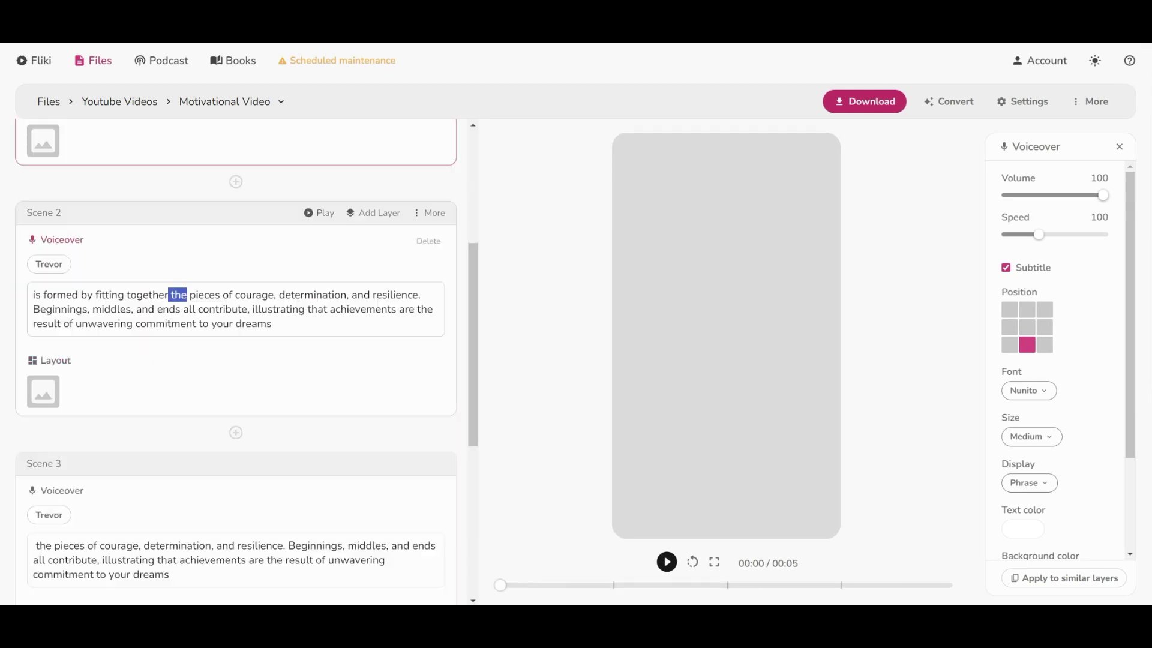
key("BackSpace")
scroll(141, 385, "down", 5)
left_click_drag(288, 247, 170, 276)
key("BackSpace")
- Add Scenes 5 and 6 and paste the quote's closing text, from "illustrating that achievements" and "of unwavering commitment to your dreams", into their voiceovers
key("ctrl+c")
left_click_drag(250, 440, 69, 469)
left_click(219, 571)
key("ctrl+v")
left_click(220, 589)
key("ctrl+v")
- Trim the Scene 5 voiceover to "illustrating that achievements are the result" and Scene 4 to "Beginnings, middles, and ends all contribute,"
left_click_drag(249, 235, 72, 250)
key("BackSpace")
scroll(255, 257, "up", 3)
left_click_drag(255, 335, 272, 349)
key("BackSpace")
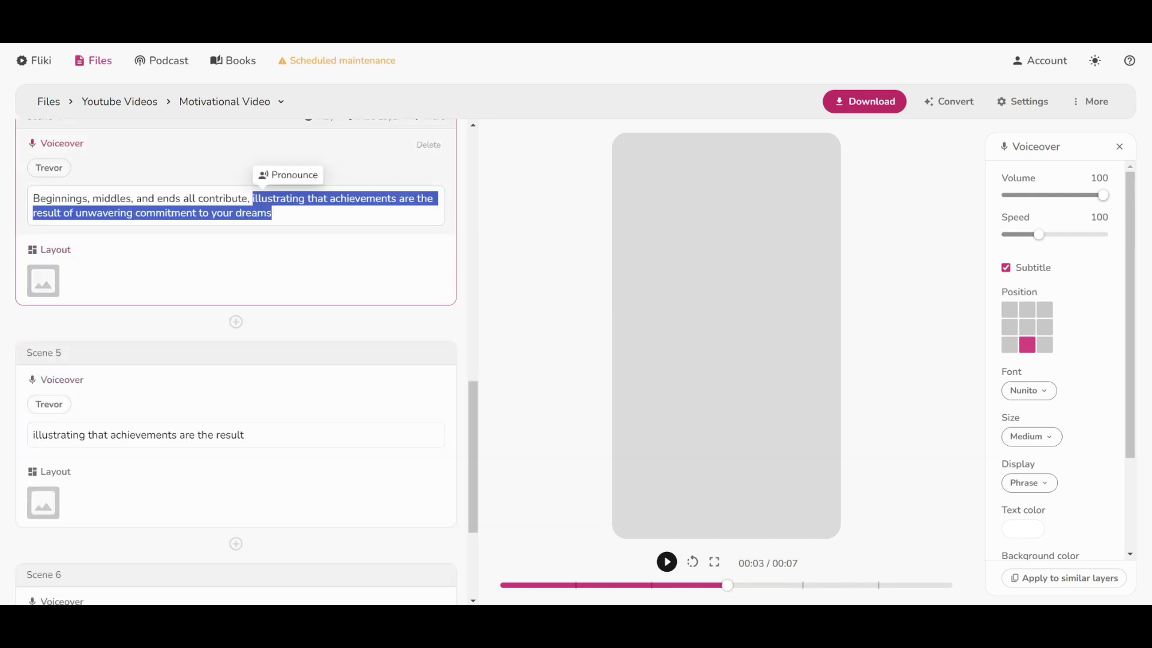
- Check the split voiceovers across all scenes and delete the full stop after "resilience" in Scene 3
scroll(260, 334, "up", 15)
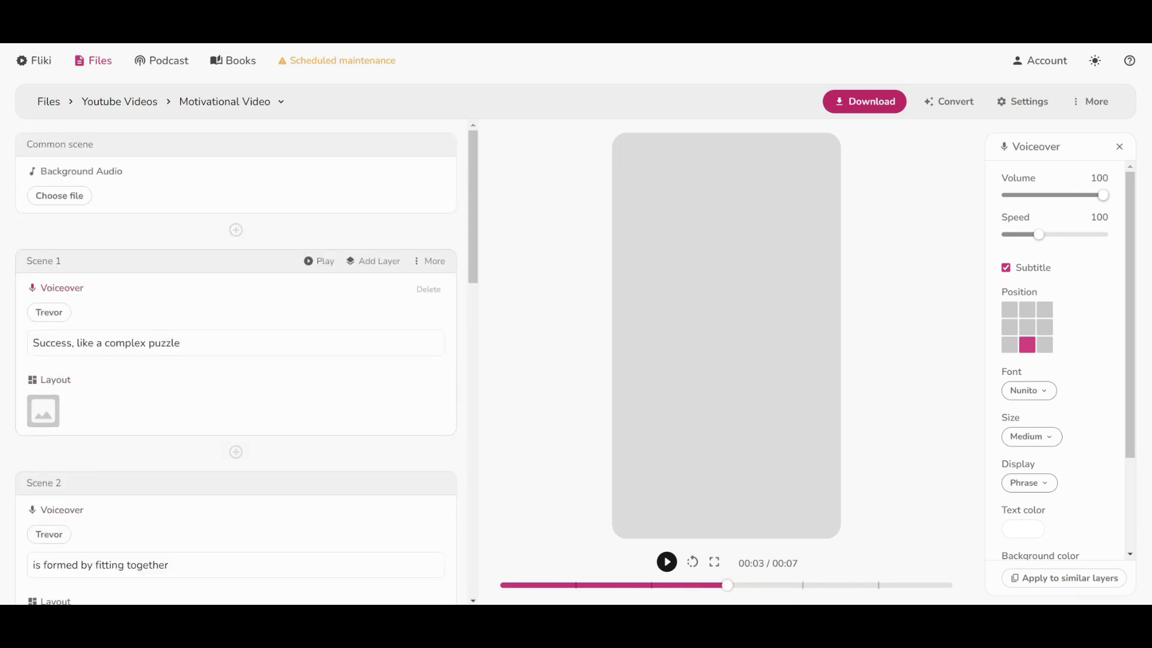
scroll(138, 390, "down", 7)
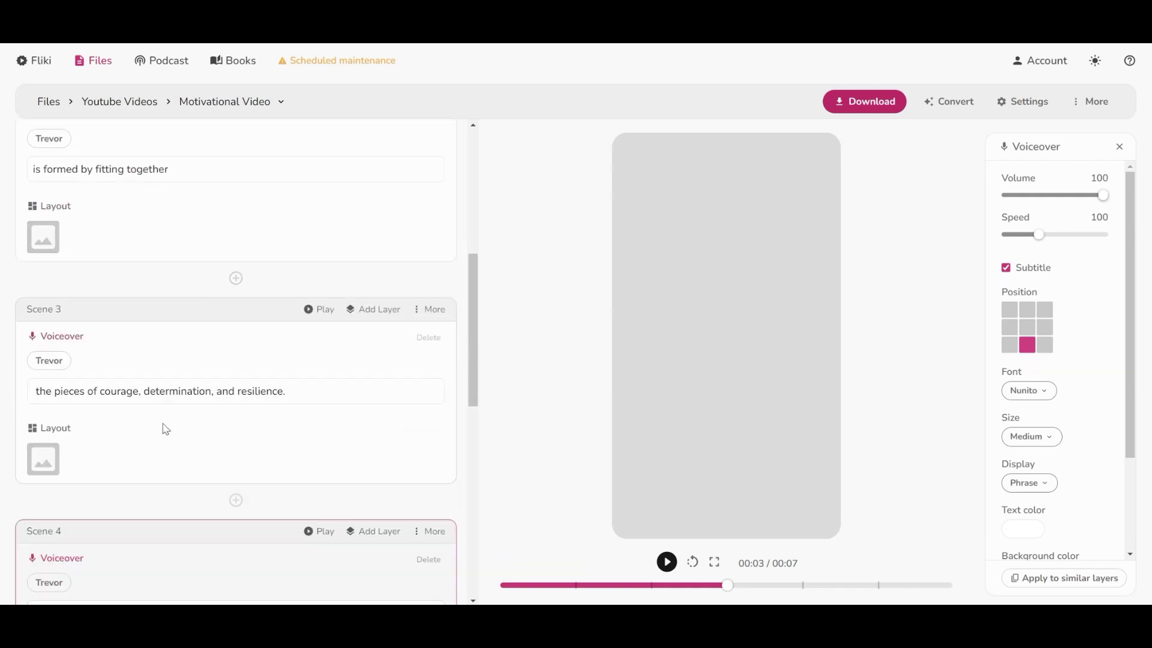
left_click(289, 383)
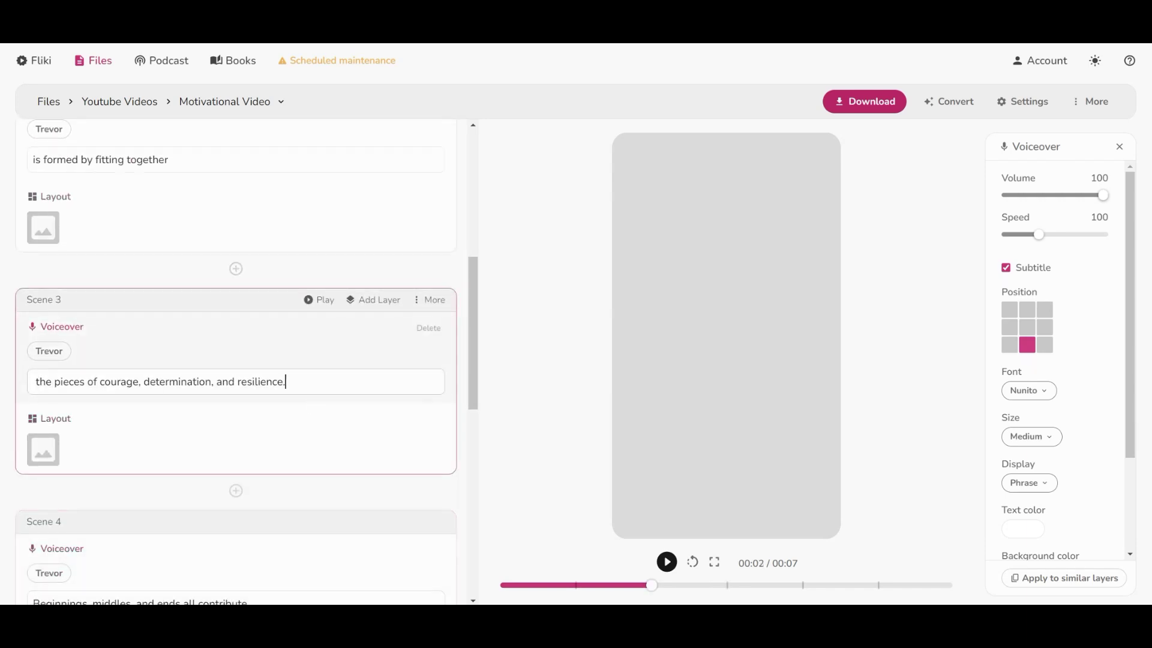
key("BackSpace")
scroll(298, 420, "down", 3)
left_click(247, 410)
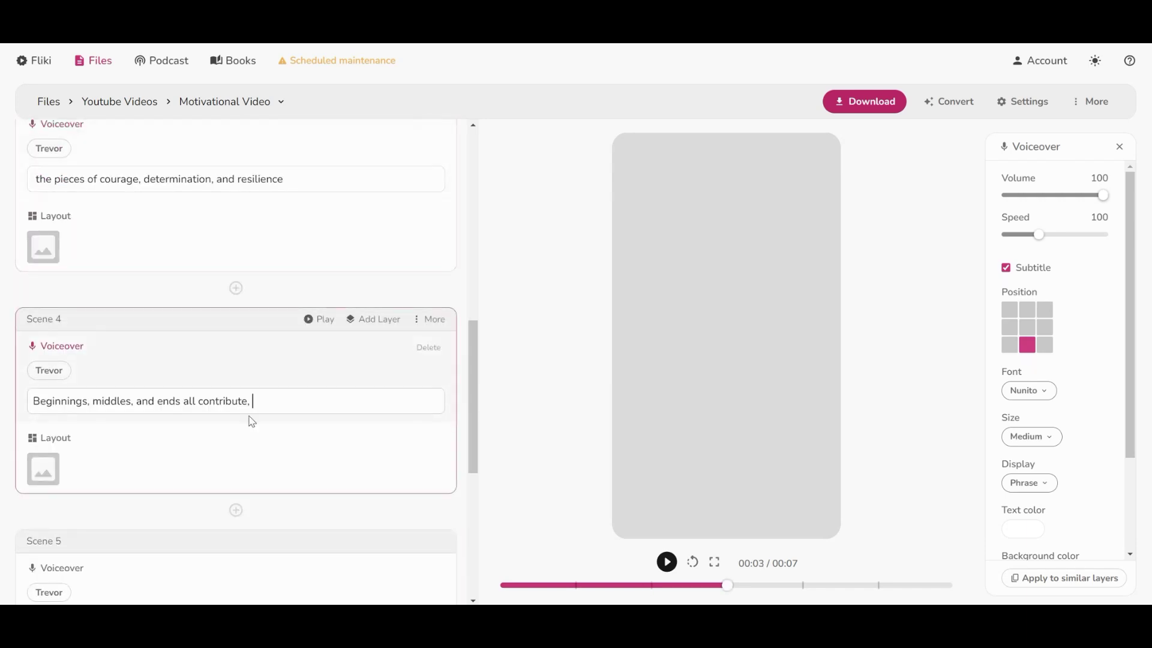
scroll(246, 423, "down", 2)
scroll(245, 429, "down", 2)
scroll(241, 437, "down", 2)
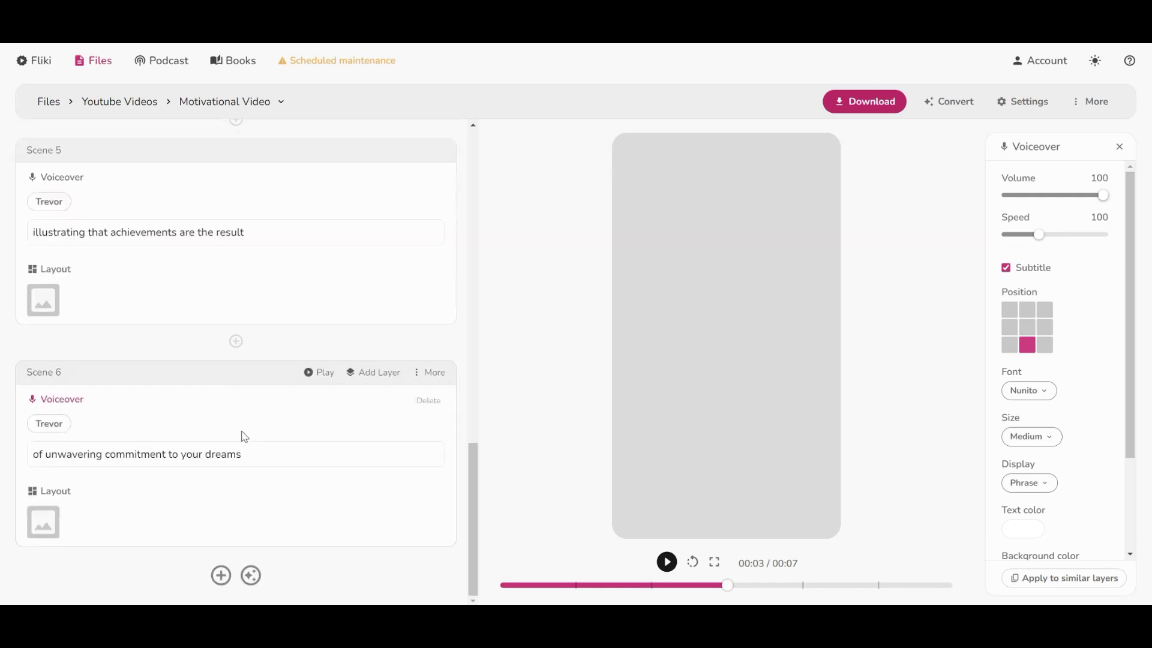
- Search the stock videos for "cinematic" and add the drone clip over dark blue ocean waves to Scene 1's layout
scroll(277, 401, "up", 15)
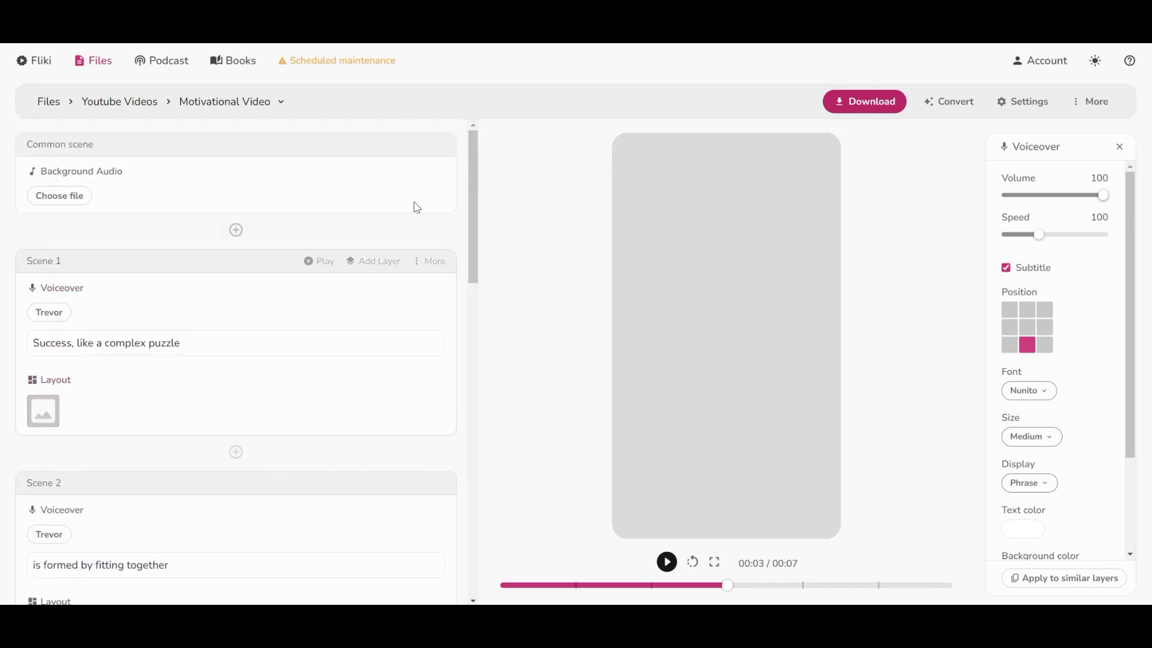
left_click(43, 411)
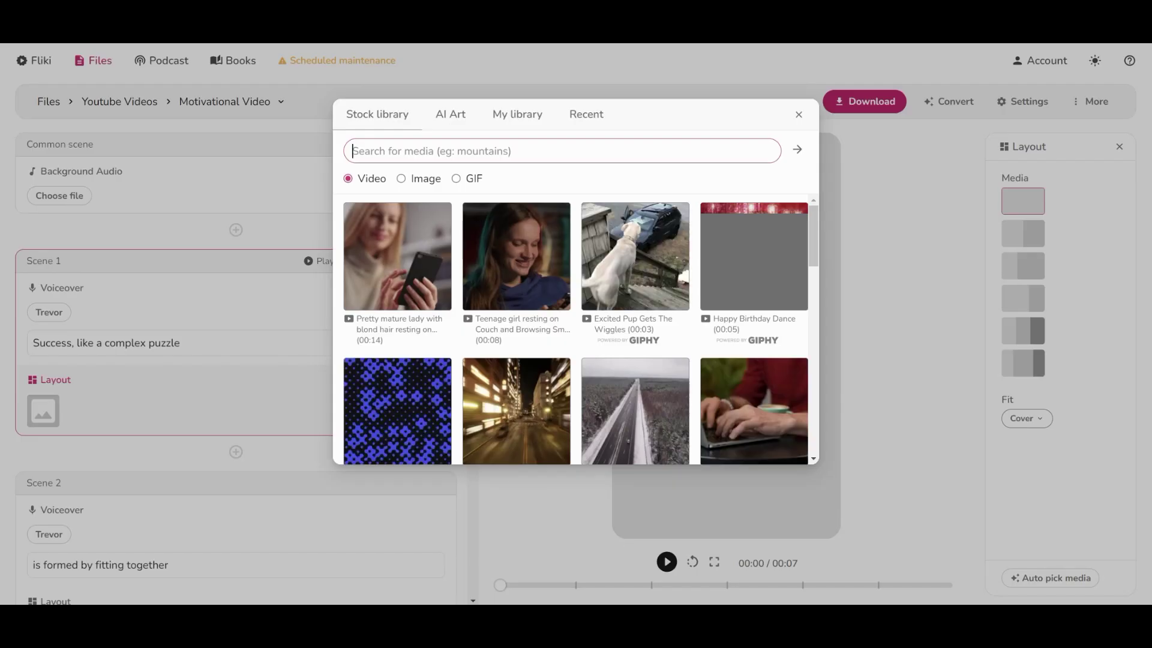
type("cinematic")
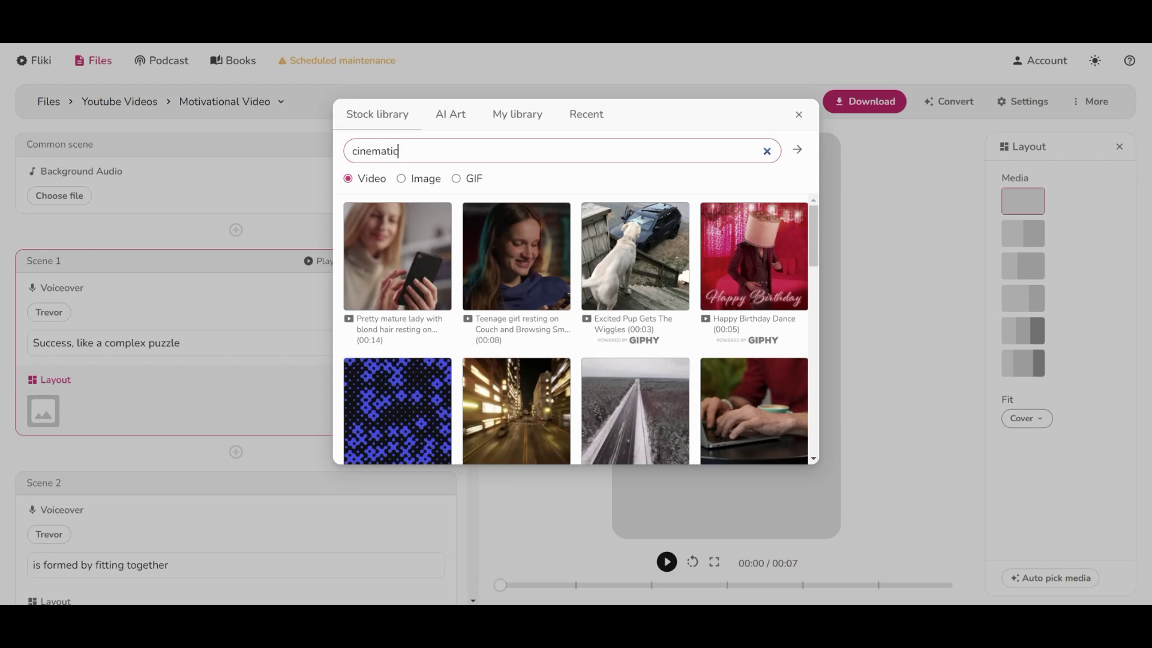
key("Return")
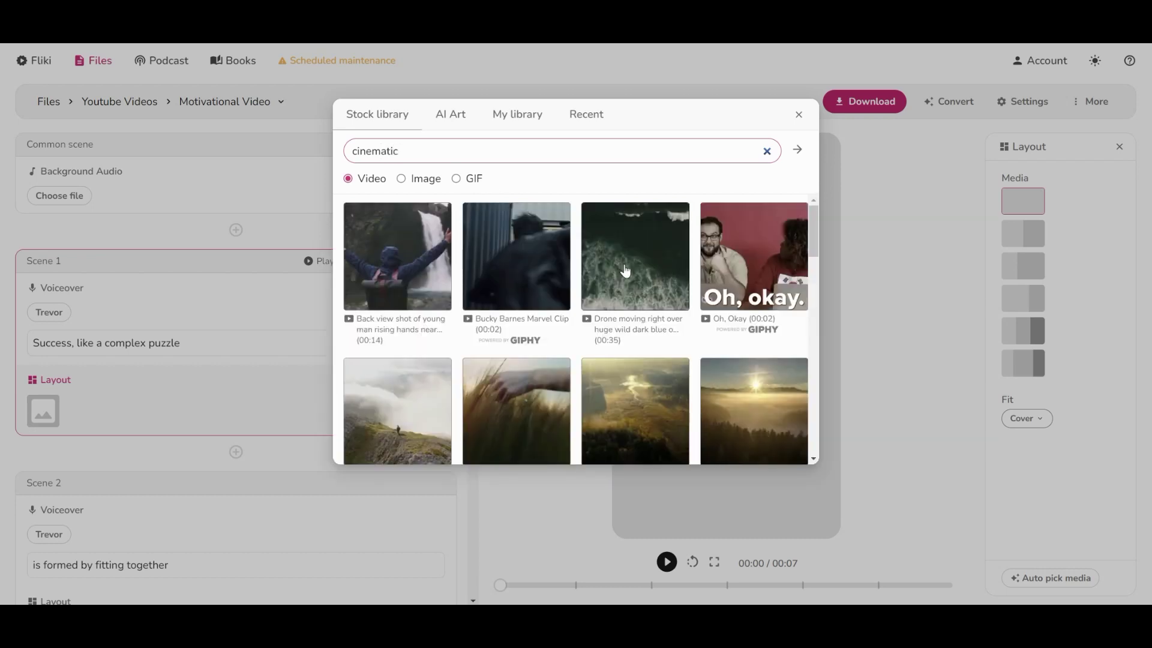
scroll(625, 272, "down", 5)
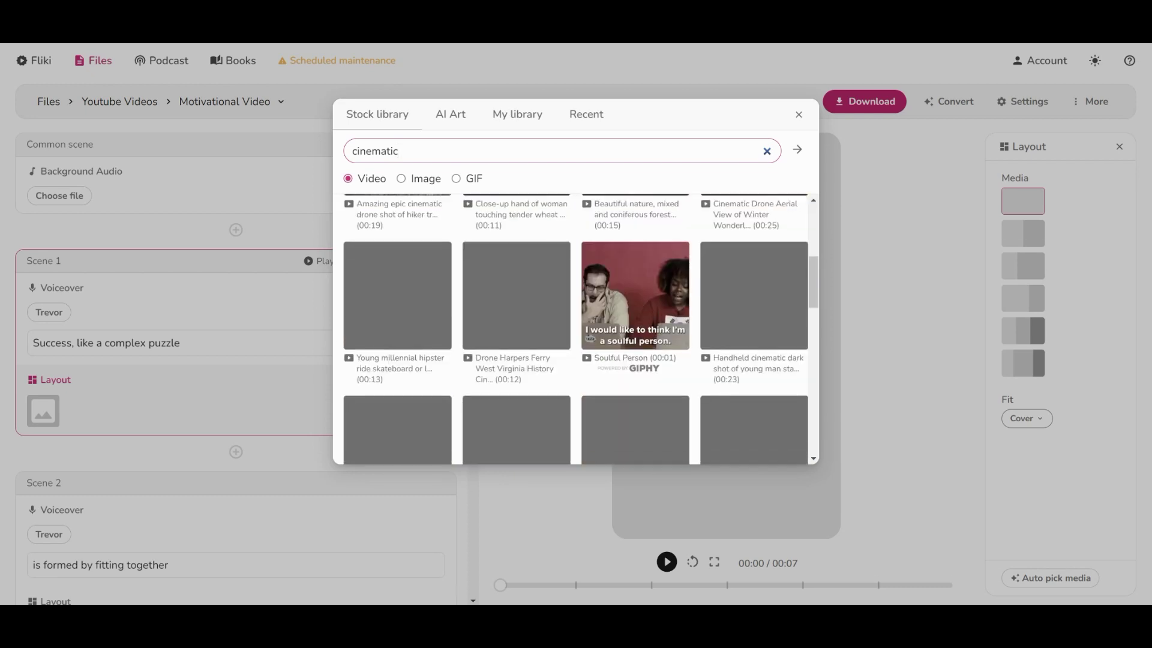
scroll(626, 271, "down", 5)
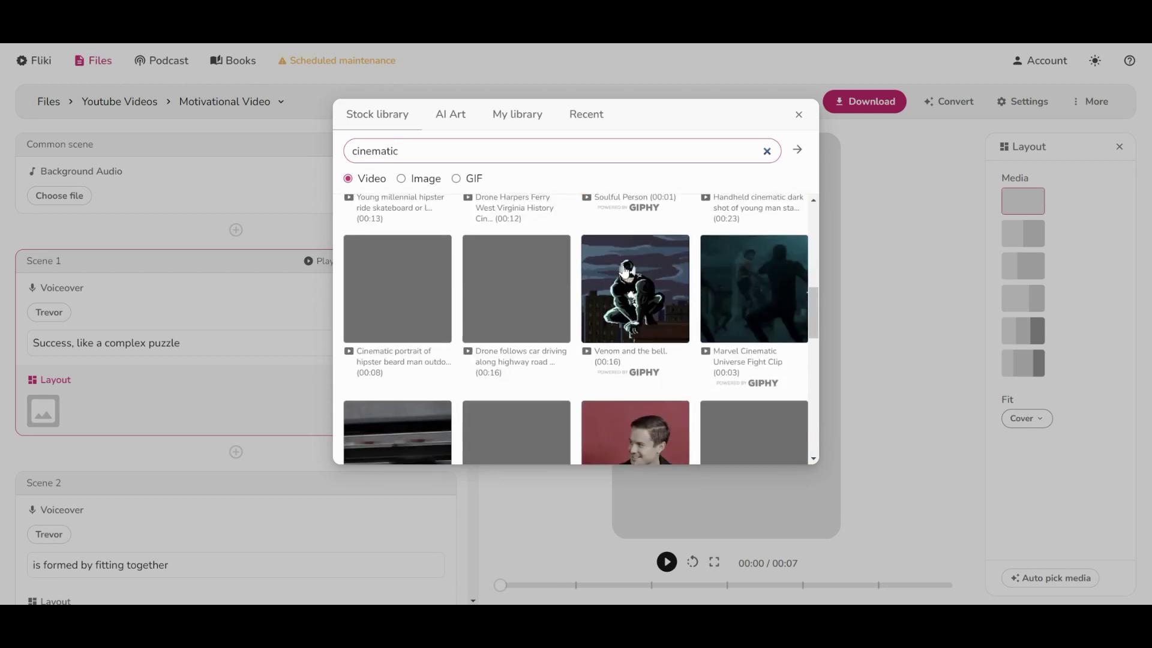
scroll(620, 272, "up", 10)
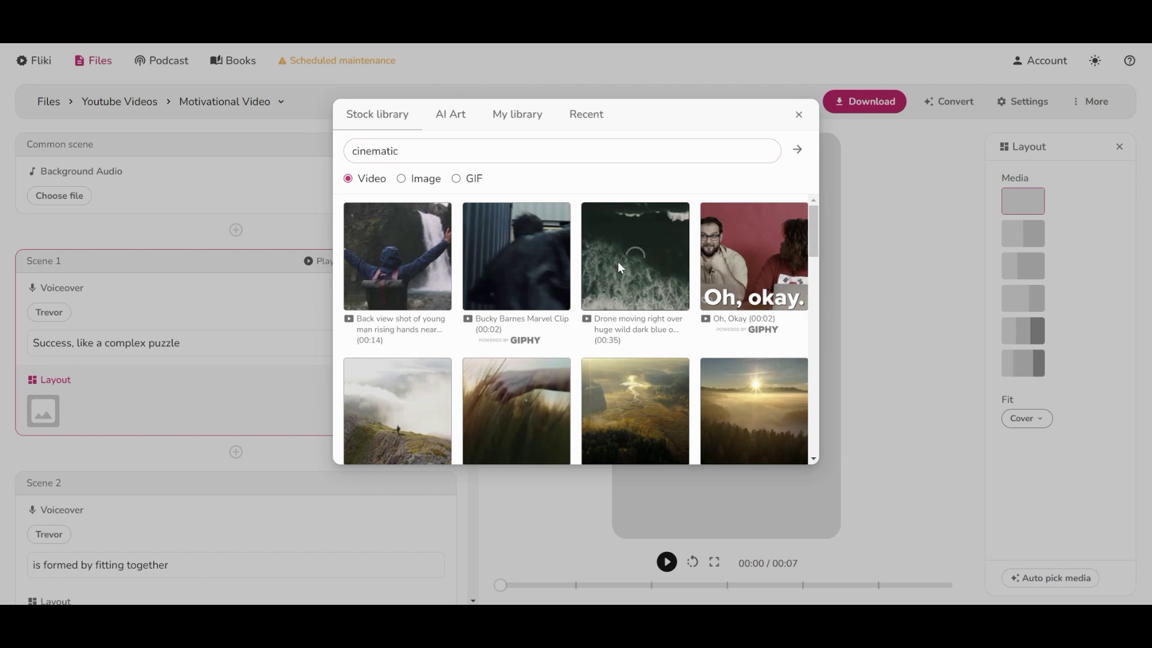
left_click(600, 268)
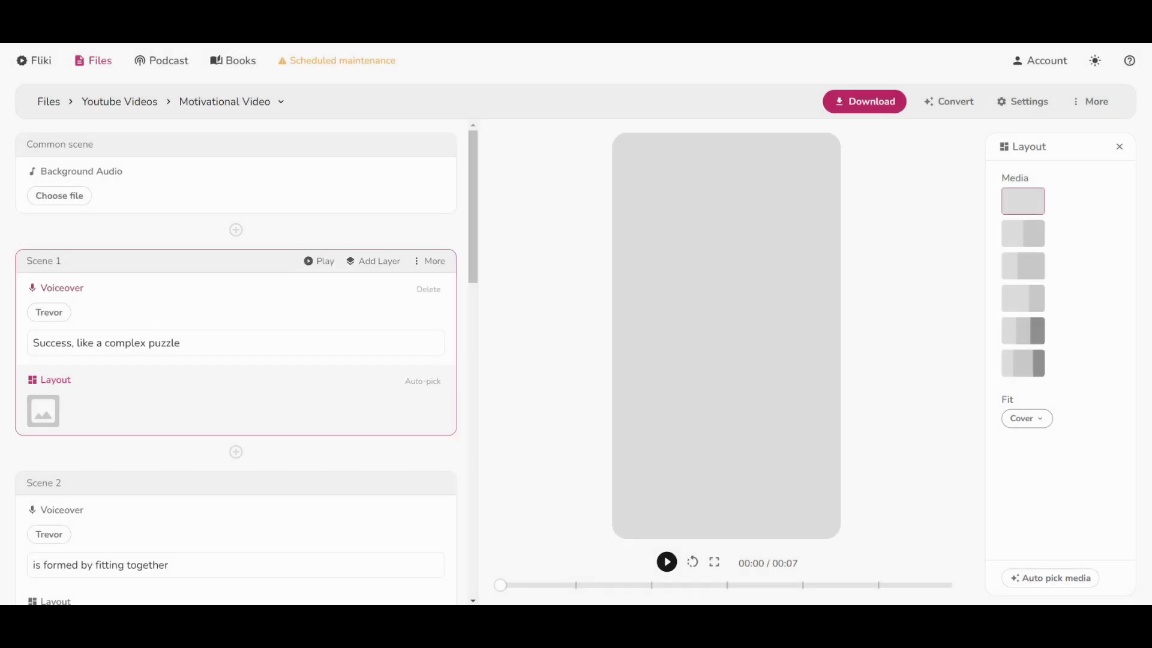
- Search the stock videos for "black sky" and add one of the clips to Scene 2's layout
scroll(84, 420, "down", 3)
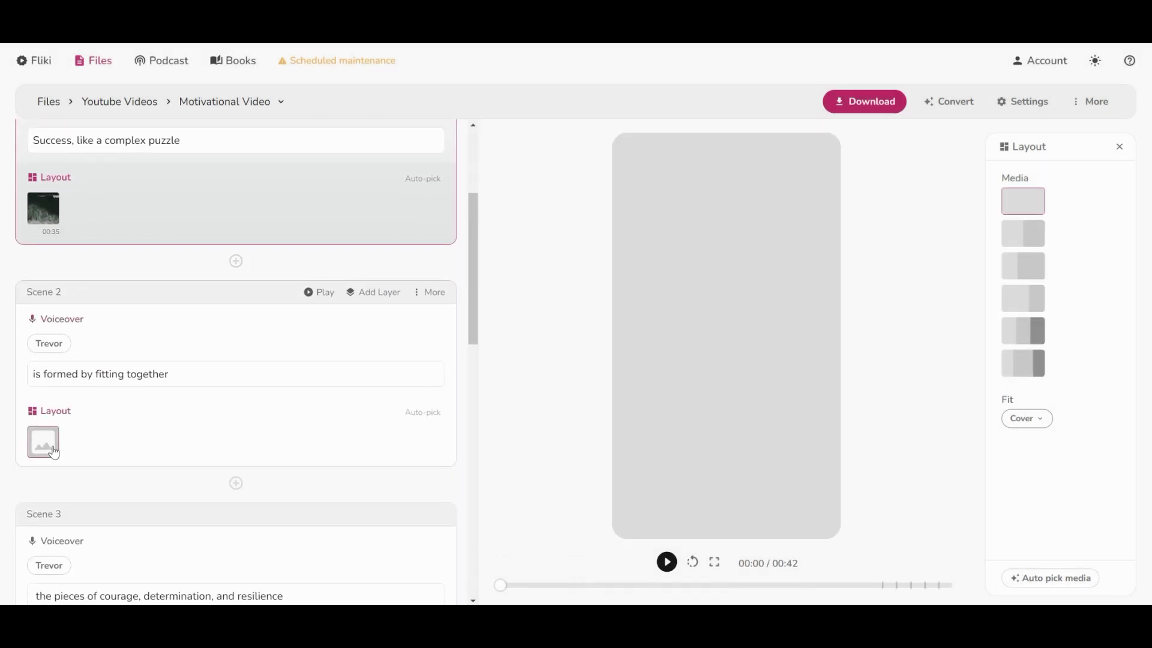
left_click(43, 442)
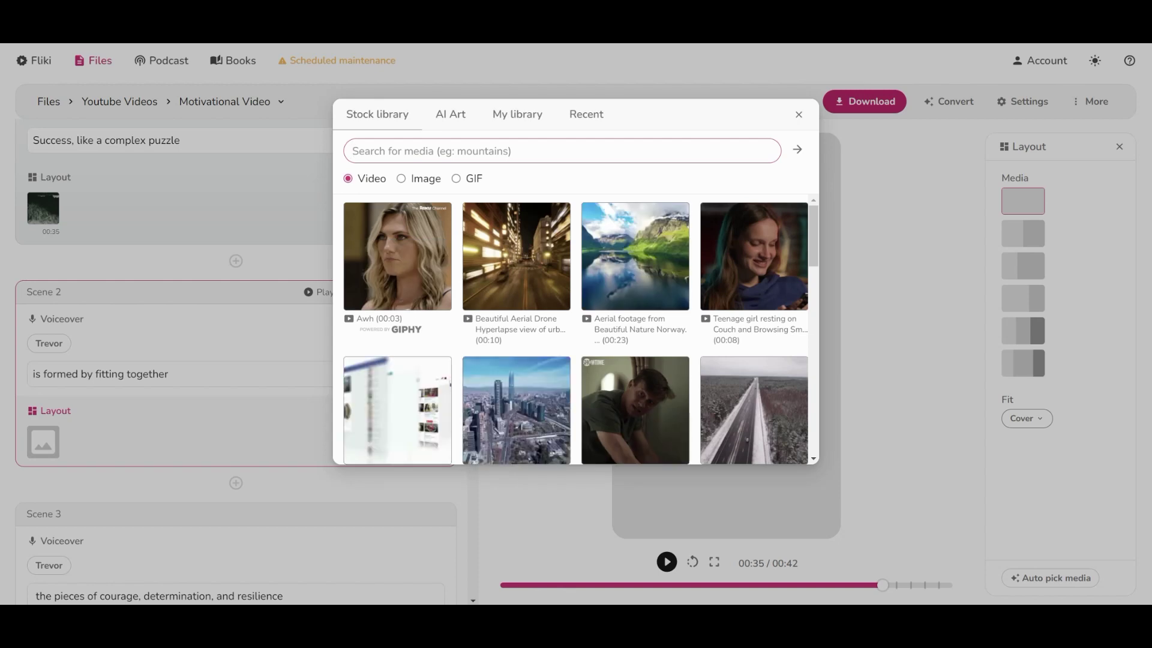
type("black sky")
key("Return")
scroll(502, 355, "down", 1)
left_click(502, 356)
- Search the stock videos for "car night" and add a 14-second clip to Scene 3's layout
type("car night")
key("Return")
scroll(446, 360, "down", 2)
scroll(446, 372, "up", 2)
left_click(516, 411)
- Search stock videos for "personal growth" and "cinematic night", and add the 13-second cinematic forest trees at night clip to Scene 4
type("personal growth")
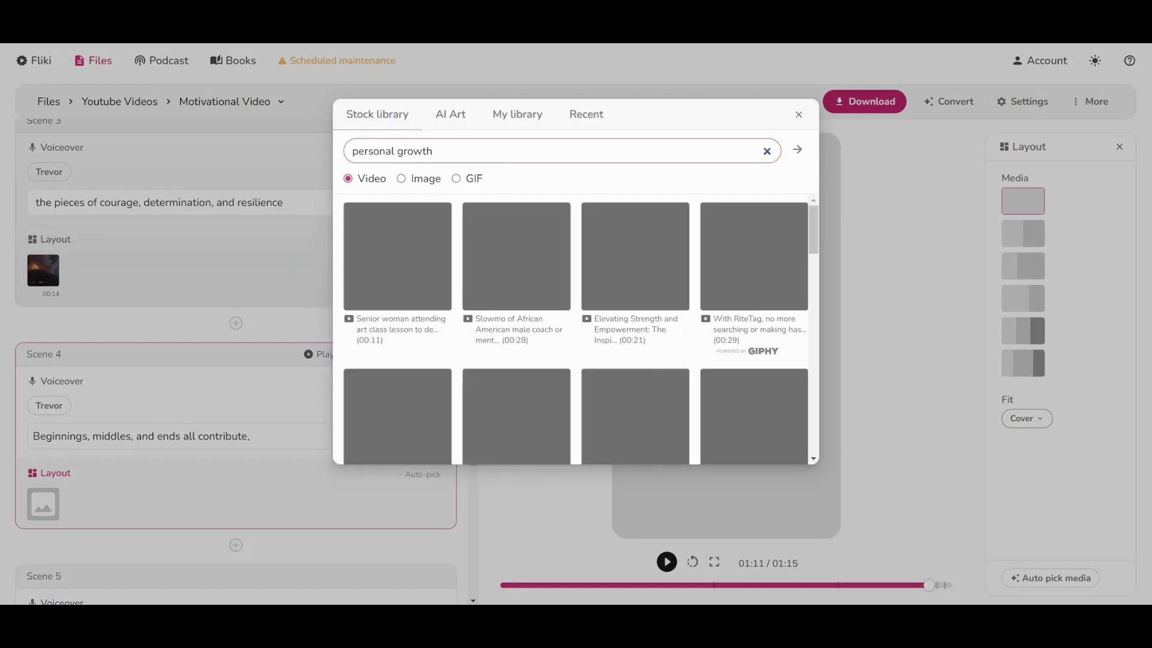
key("ctrl+a")
type("cinematic night")
key("Return")
scroll(576, 330, "down", 1)
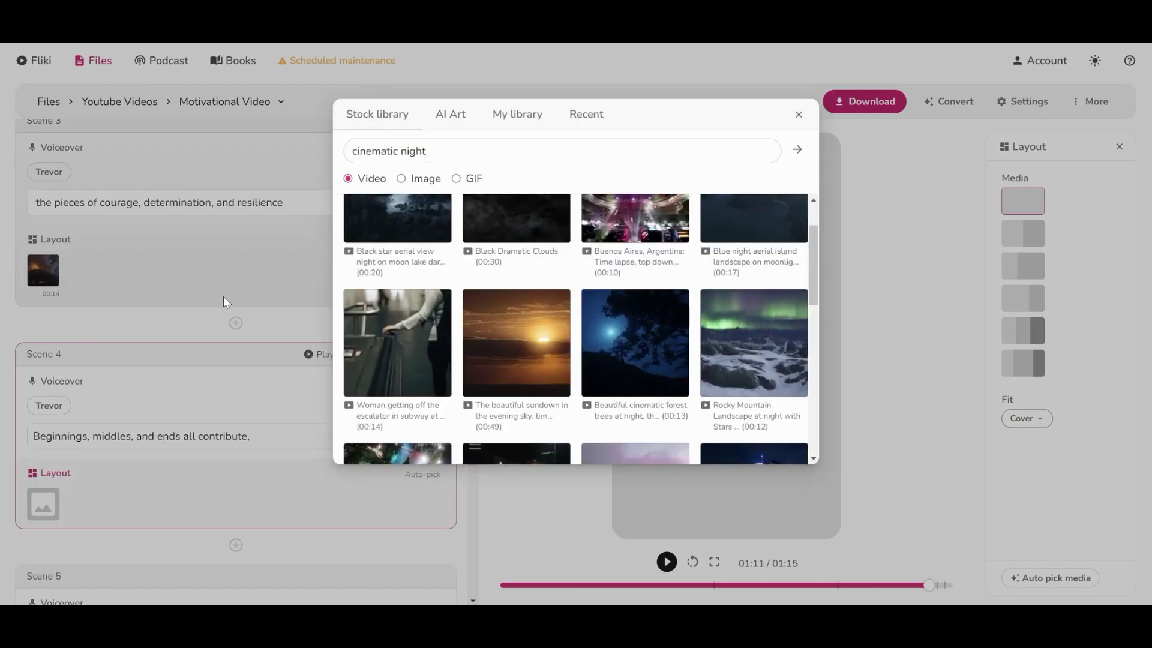
left_click(607, 336)
- Search the stock videos for "car in the night" and add a 10-second night road clip to Scene 5
type("car in the night")
key("Return")
left_click(624, 387)
- Search the stock videos for "horizon" and add the clip of a man silhouetted against the sunset to Scene 6
type("horizon")
key("Return")
left_click(635, 255)
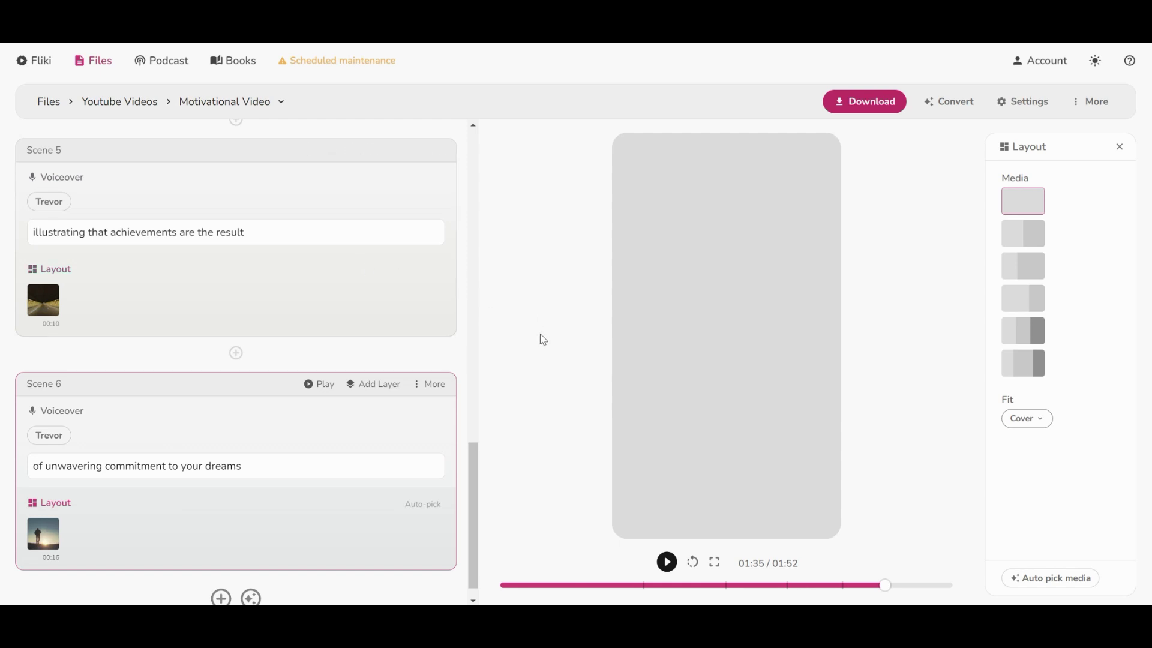
scroll(330, 312, "up", 5)
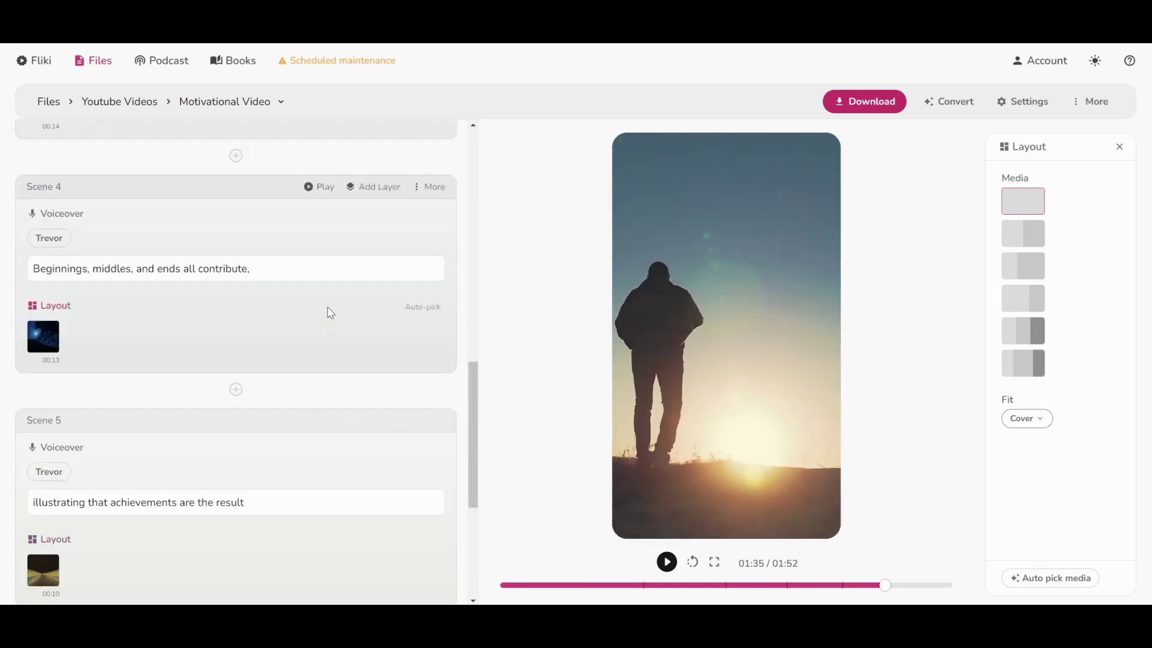
scroll(329, 314, "up", 10)
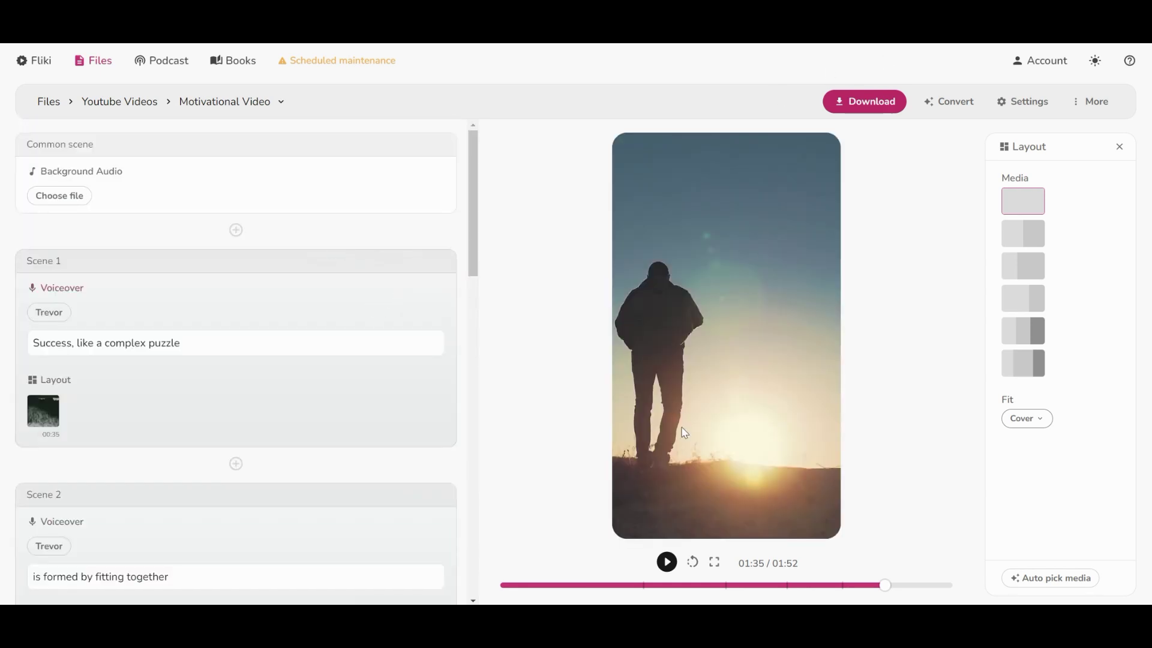
- Set the gap between the scenes to 0.1 seconds and save the video settings
left_click(1023, 102)
left_click(538, 222)
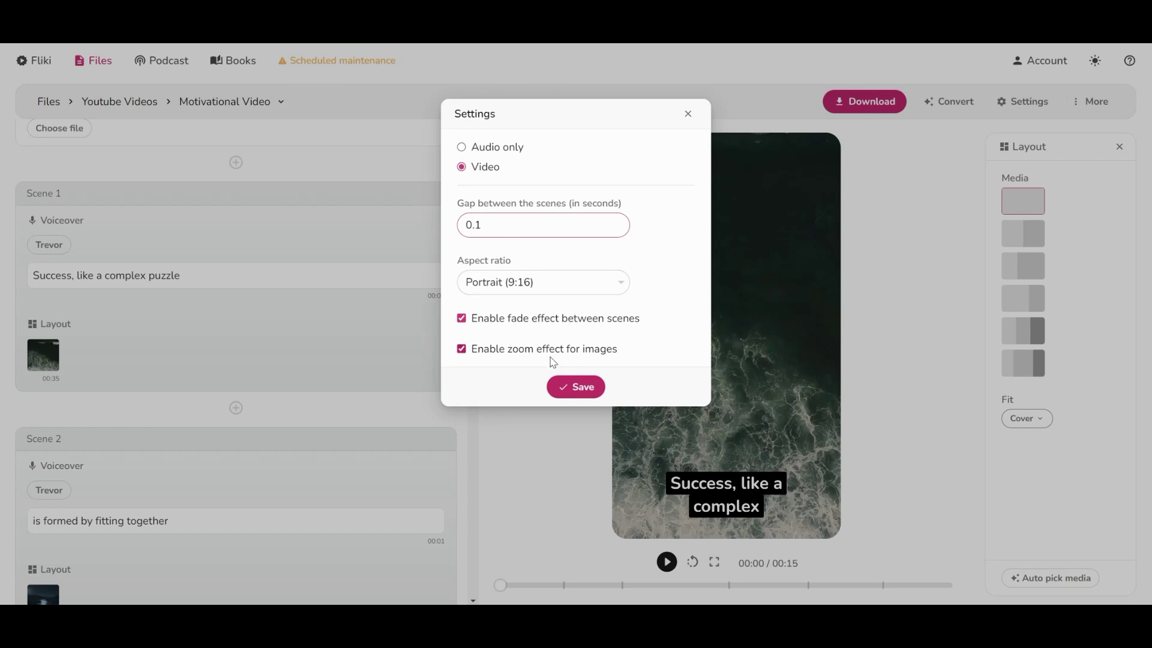
left_click(574, 389)
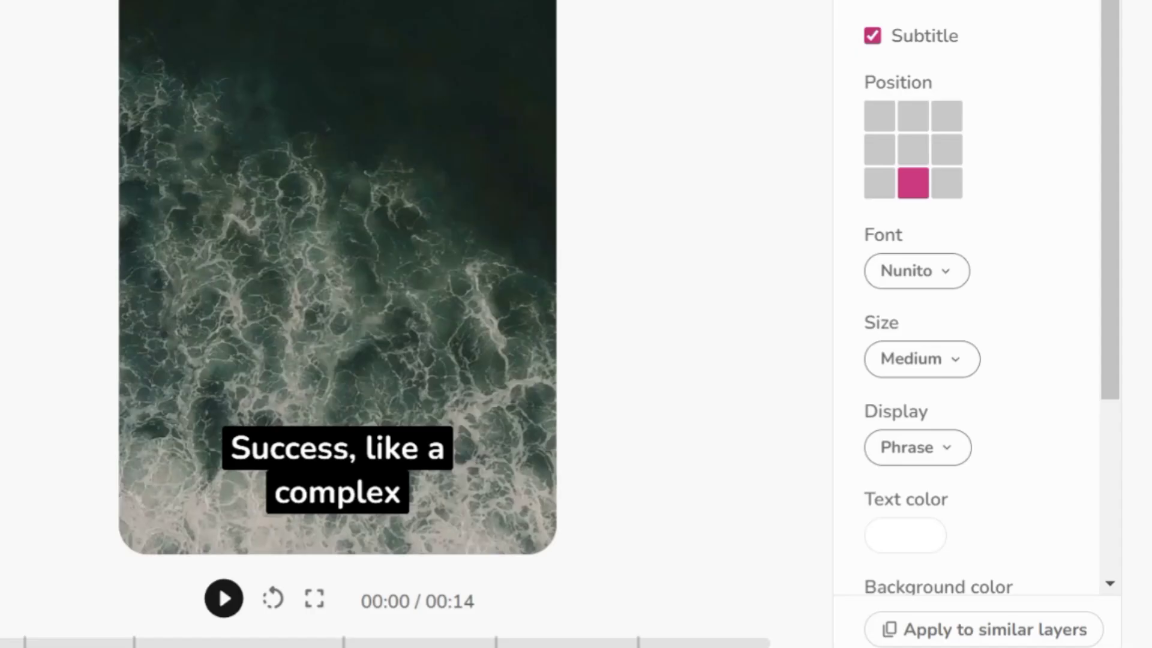
- Place Scene 1's voiceover subtitle in the center of the frame, with Large size and Word display
left_click(907, 155)
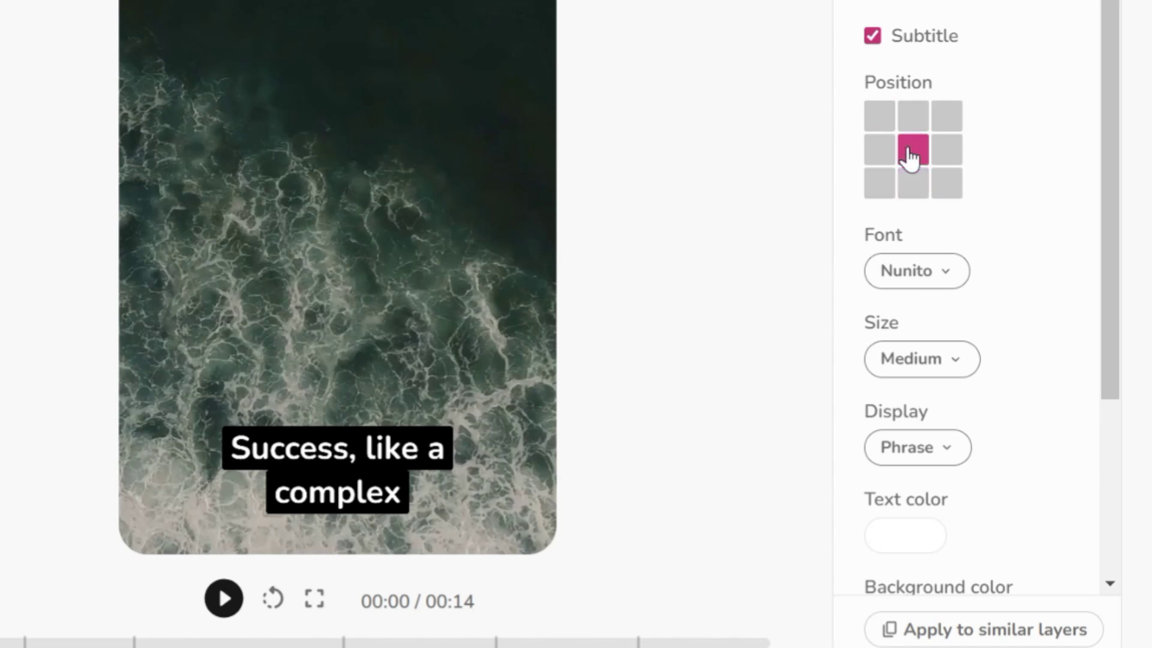
left_click(913, 369)
left_click(907, 400)
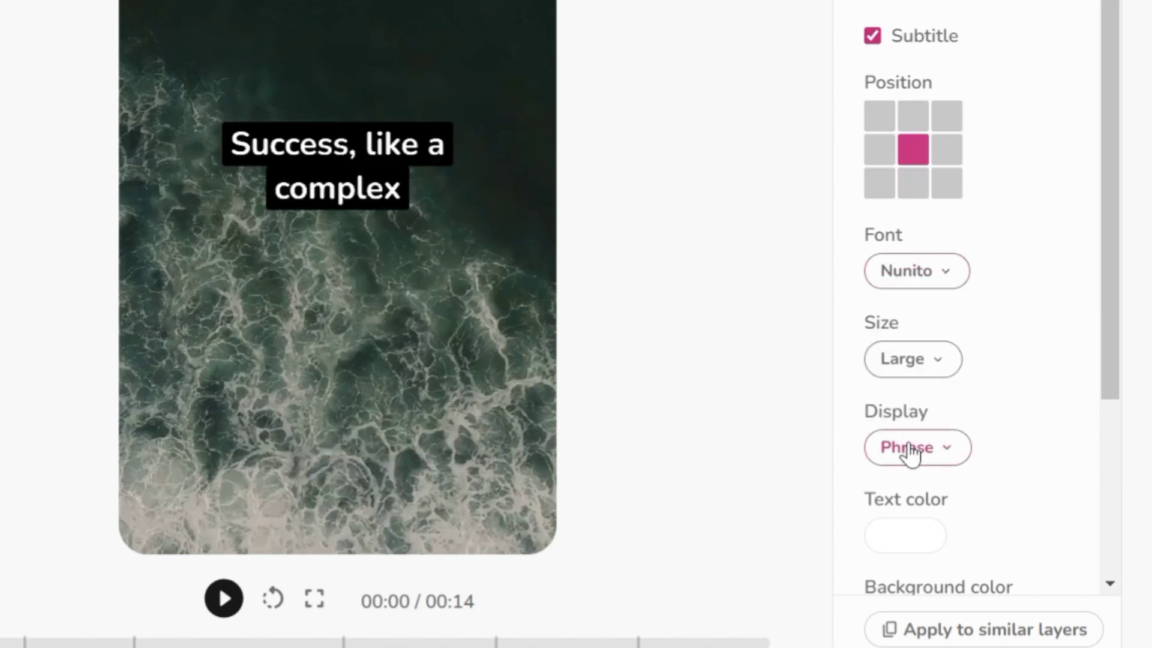
left_click(909, 454)
left_click(904, 410)
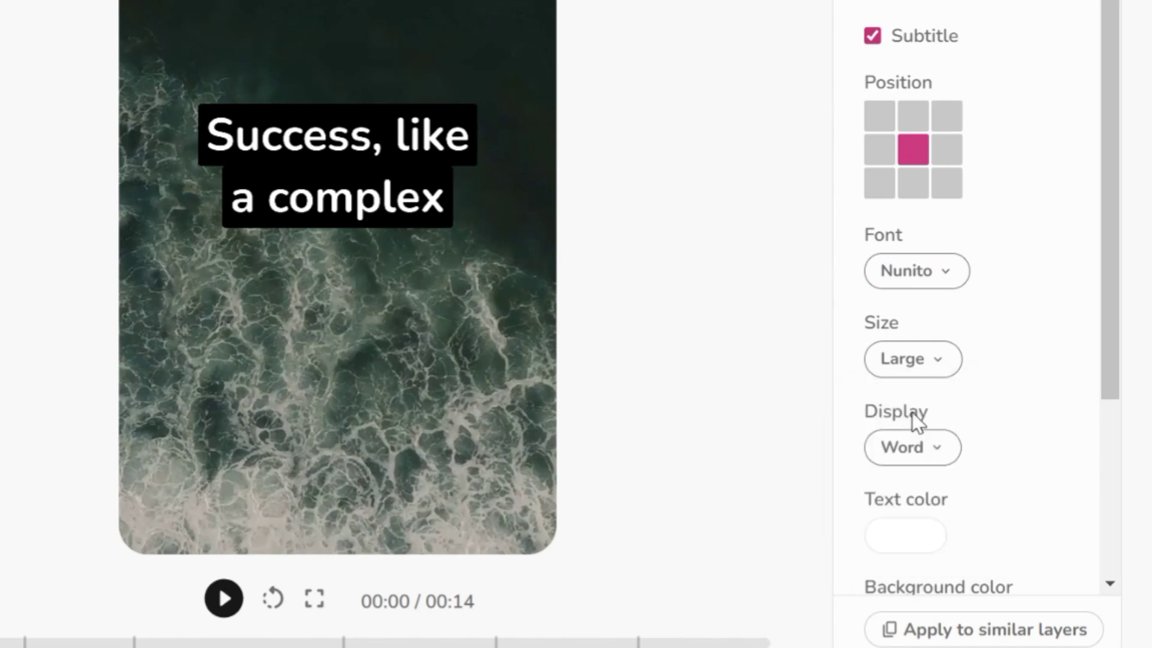
- Make the subtitle's background color fully transparent and change its text color to orange
scroll(937, 444, "down", 4)
left_click(908, 414)
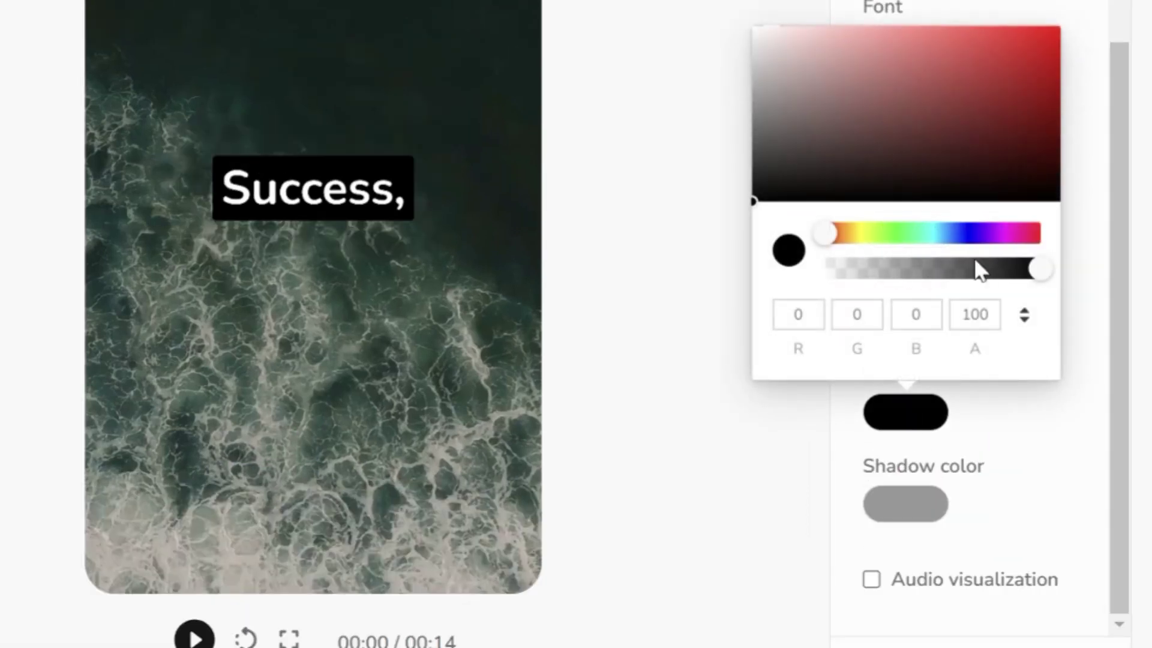
left_click(991, 448)
left_click(943, 421)
left_click_drag(1036, 273, 738, 268)
left_click(996, 447)
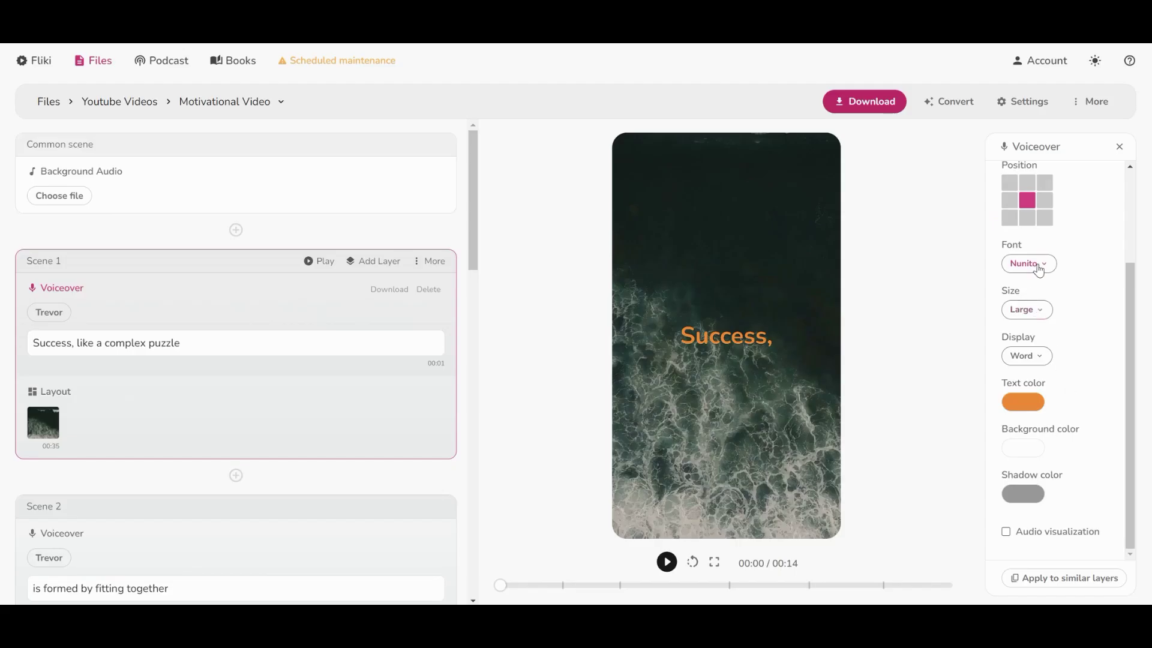
- Try Roboto as the subtitle font, switch it to Lexend, and preview the video
left_click(1034, 262)
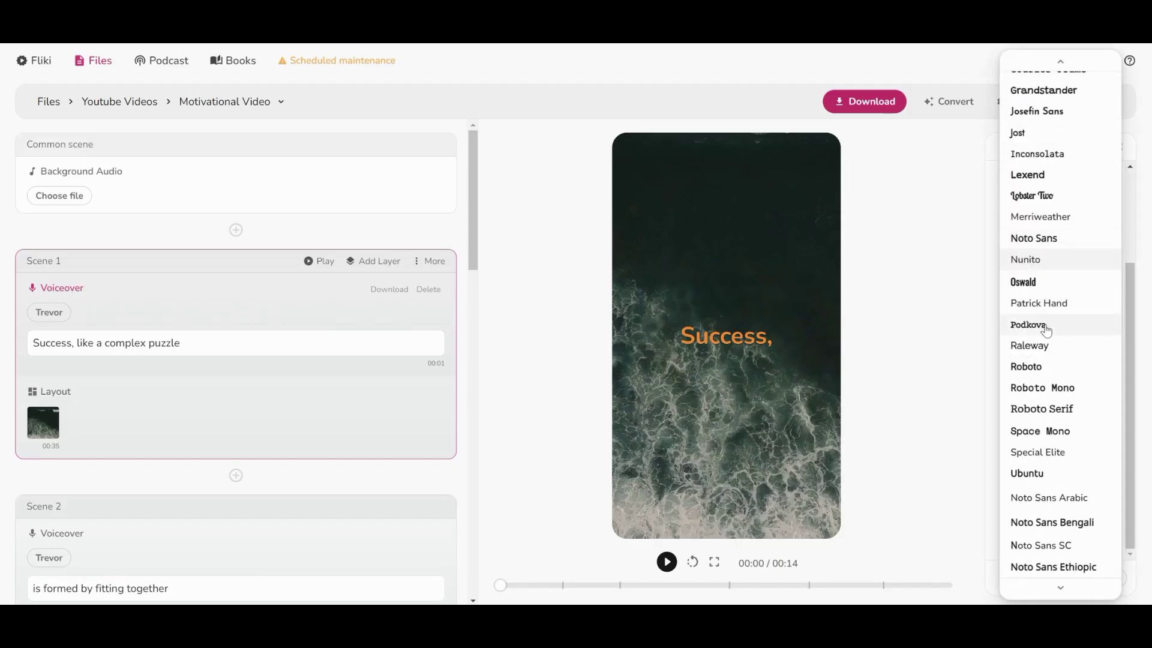
left_click(1040, 369)
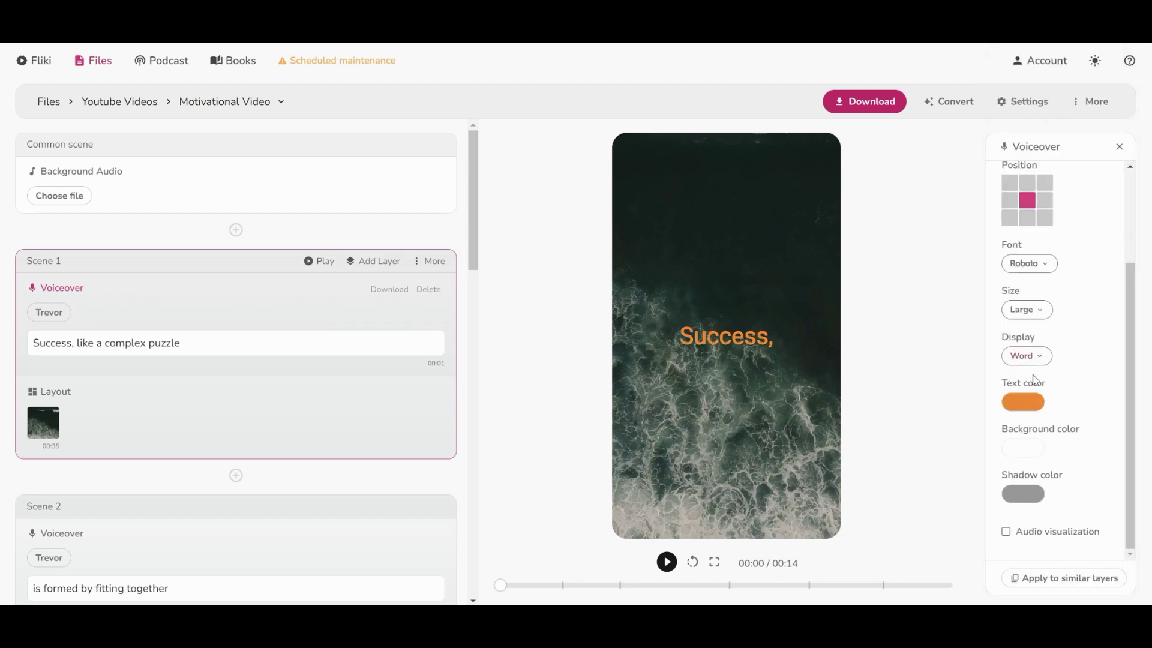
left_click(1035, 267)
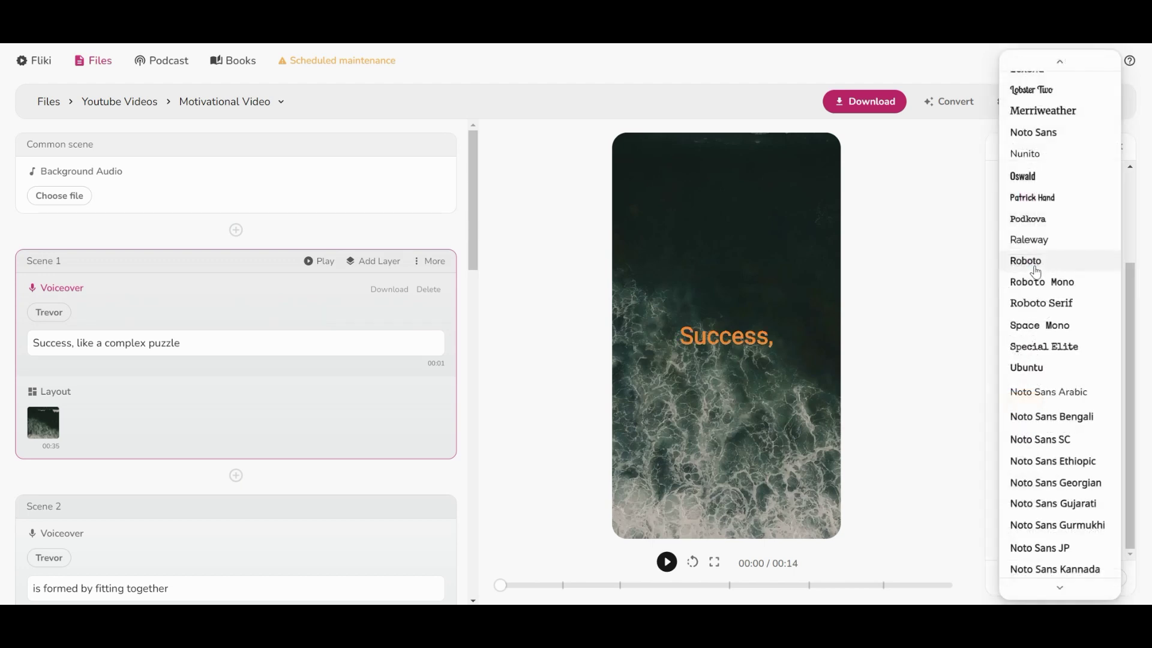
left_click(664, 566)
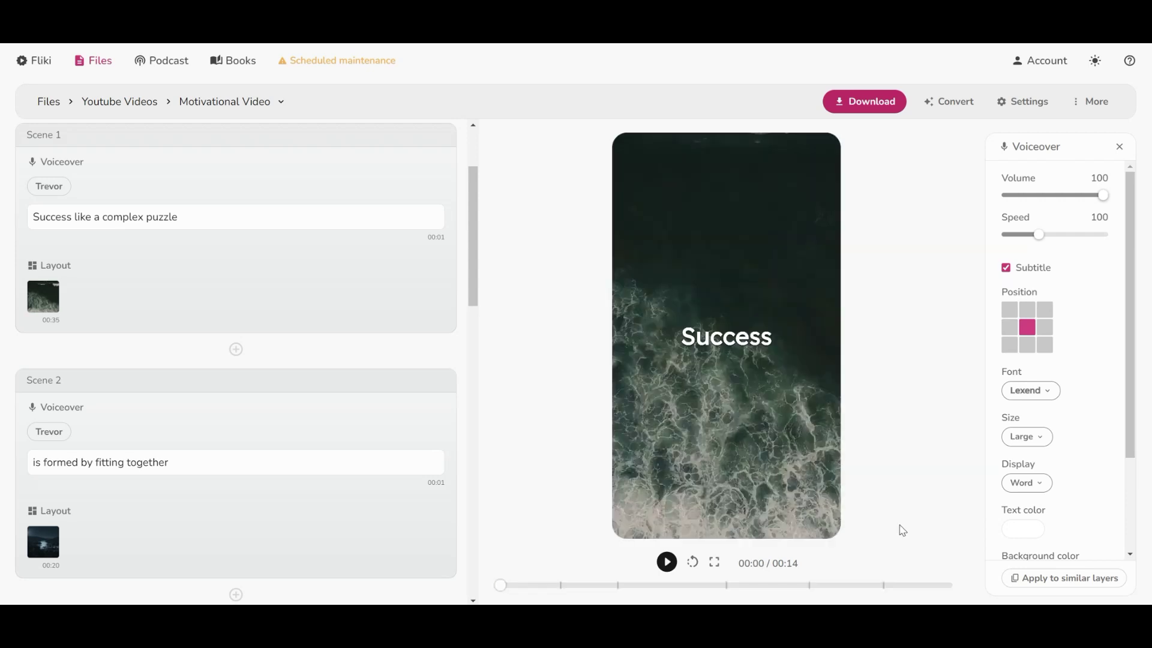
- Give Scene 6 a custom duration of 4 seconds and preview the video
scroll(329, 426, "down", 15)
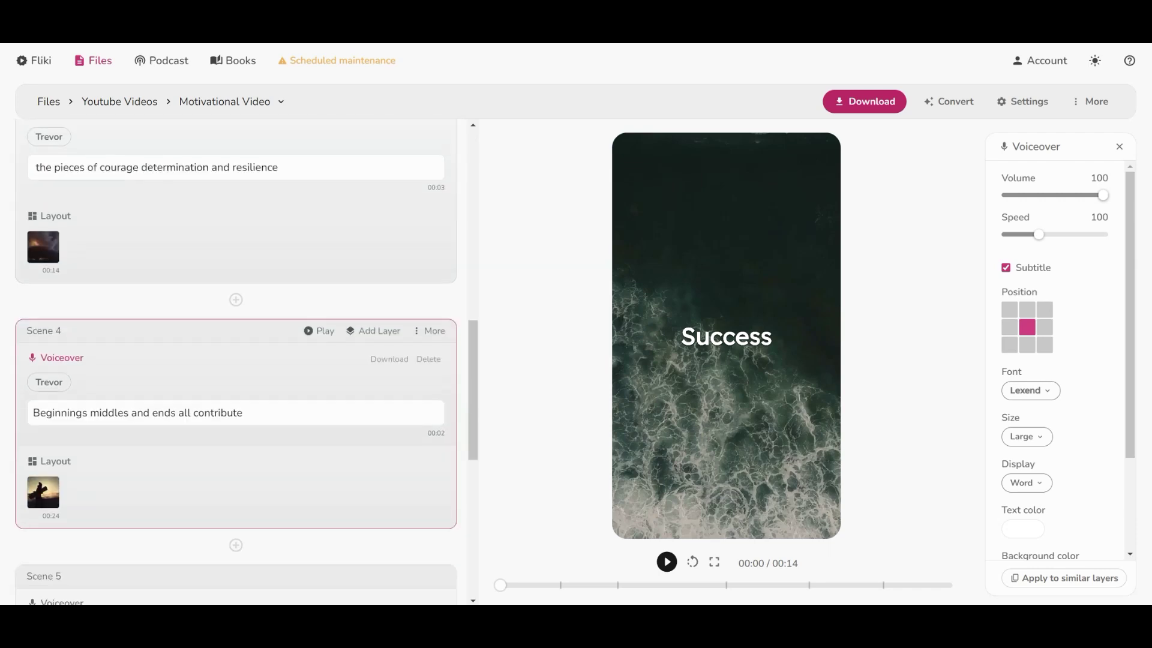
left_click(427, 350)
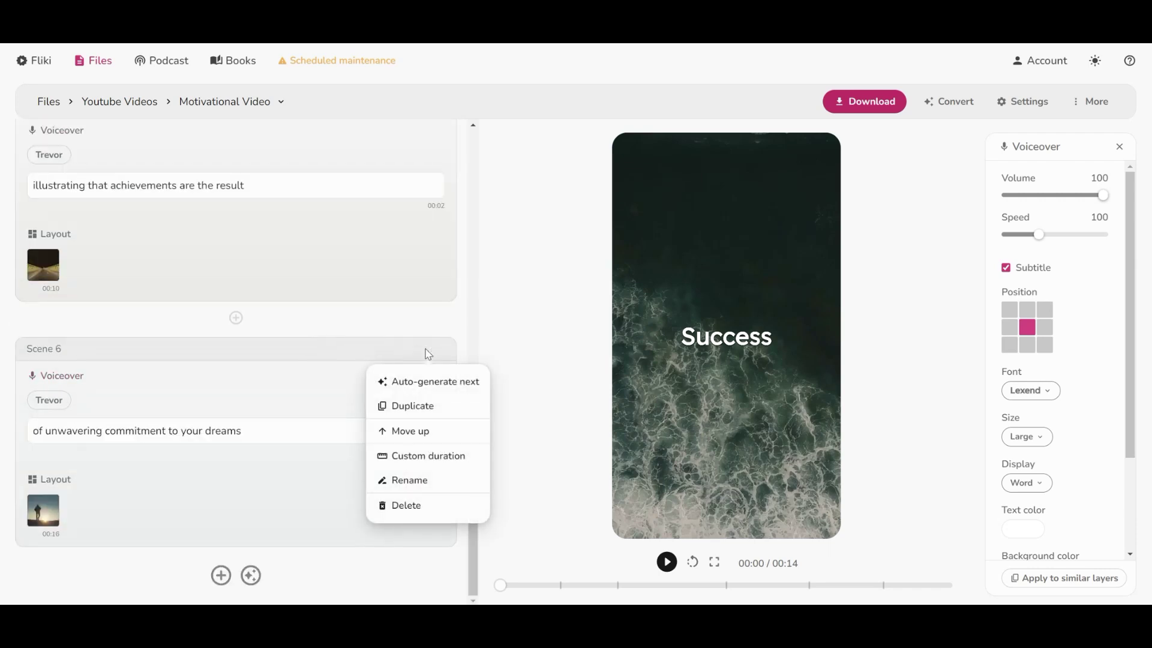
left_click(429, 459)
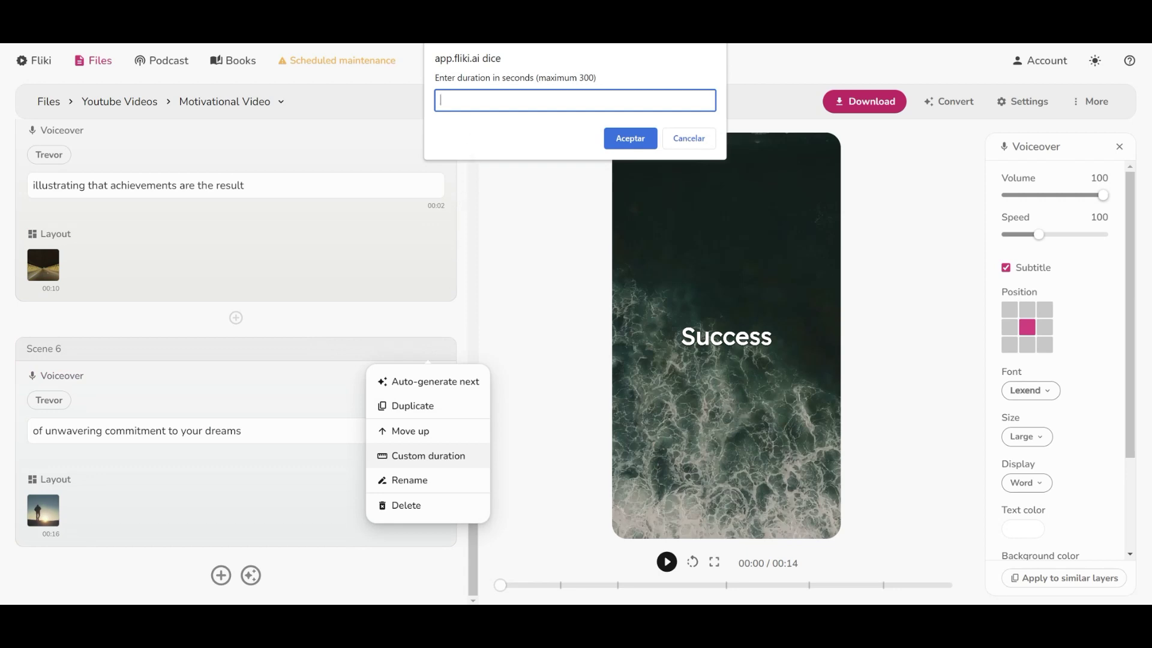
type("4")
left_click(645, 144)
left_click(667, 563)
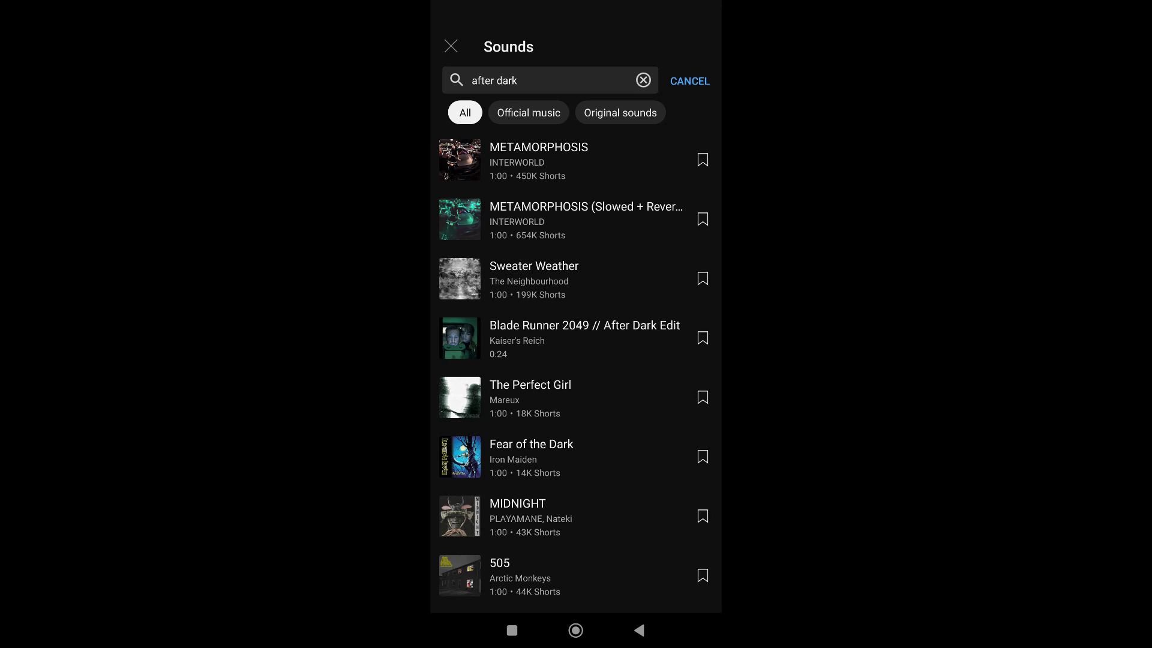
- Switch to the YouTube mobile app's Sounds library and browse the tracks found for "after dark"
scroll(576, 372, "down", 5)
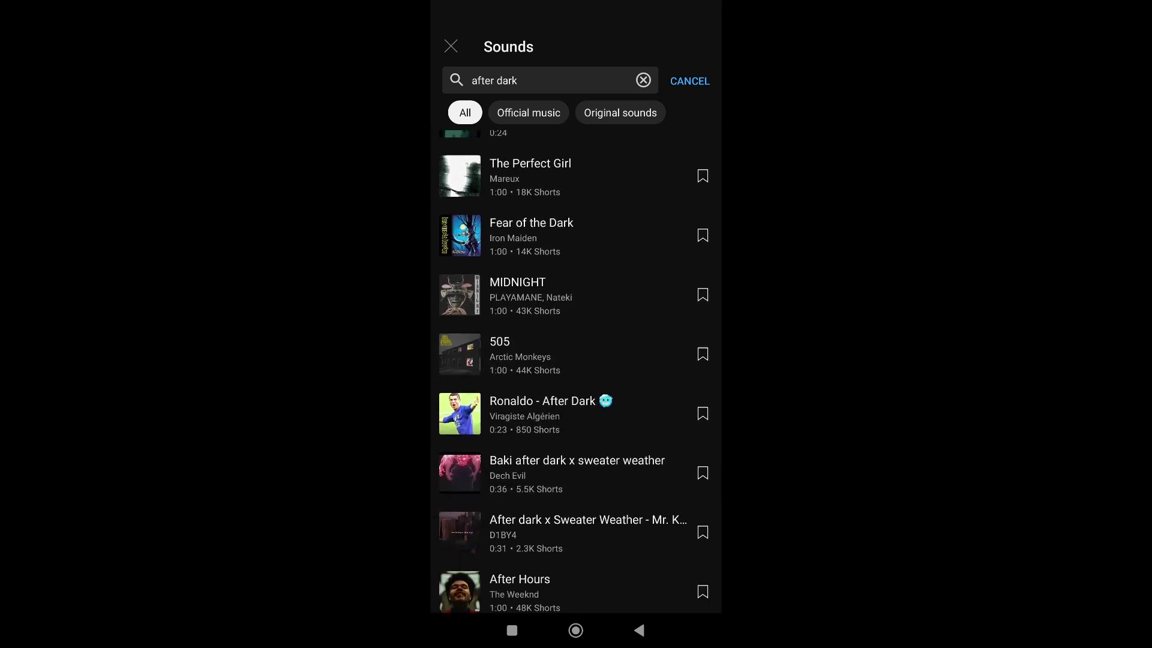
scroll(576, 372, "down", 5)
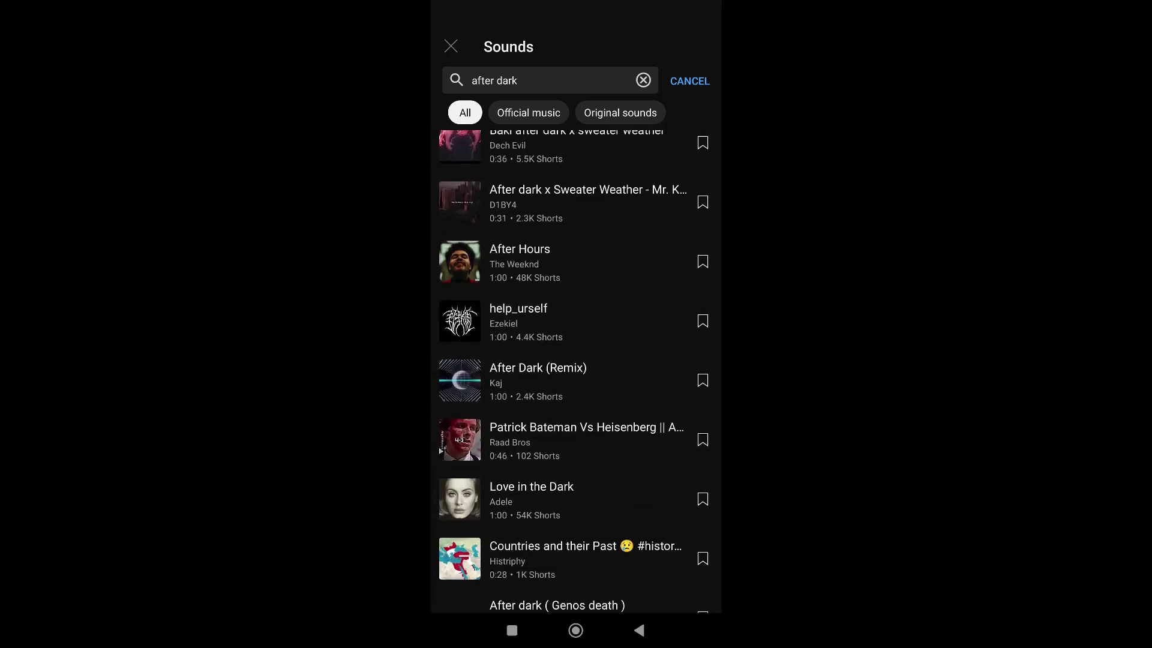
scroll(576, 372, "down", 3)
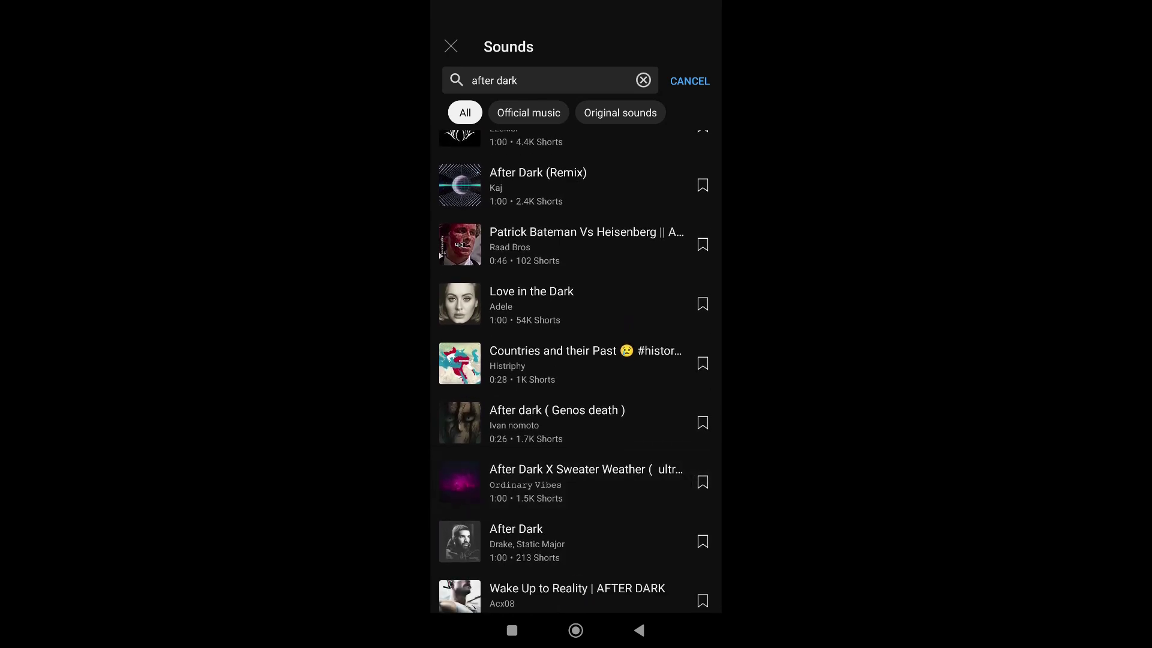
scroll(576, 372, "down", 3)
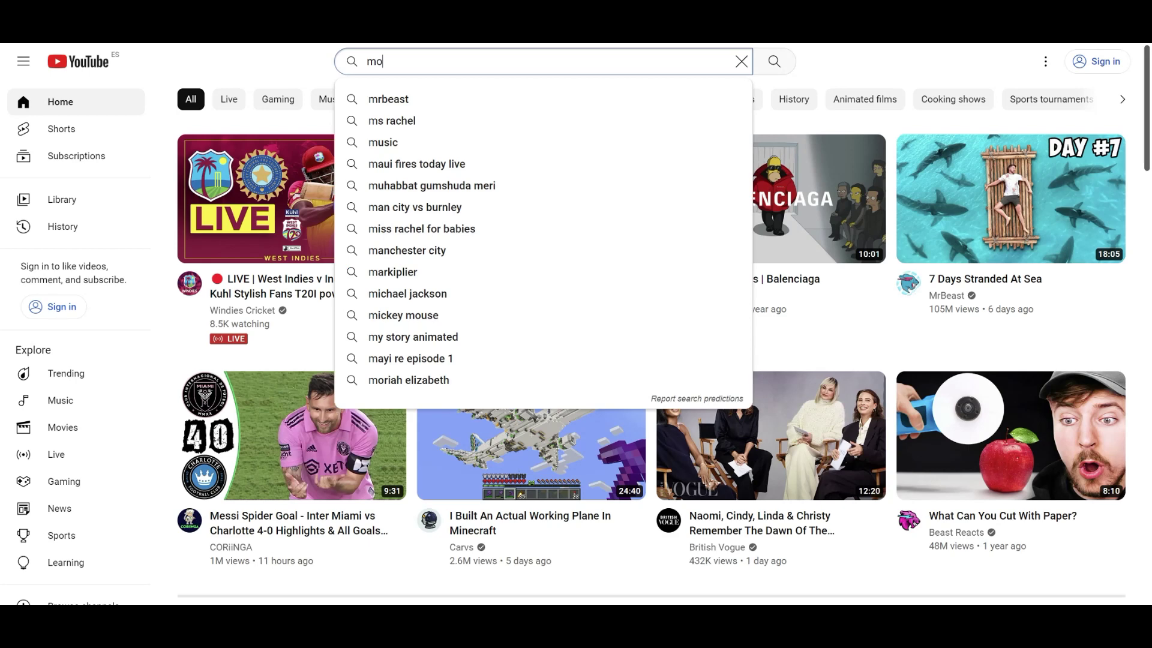
- Switch to YouTube in the browser, search for "motivational songs ncs" and look through the results
type("vational")
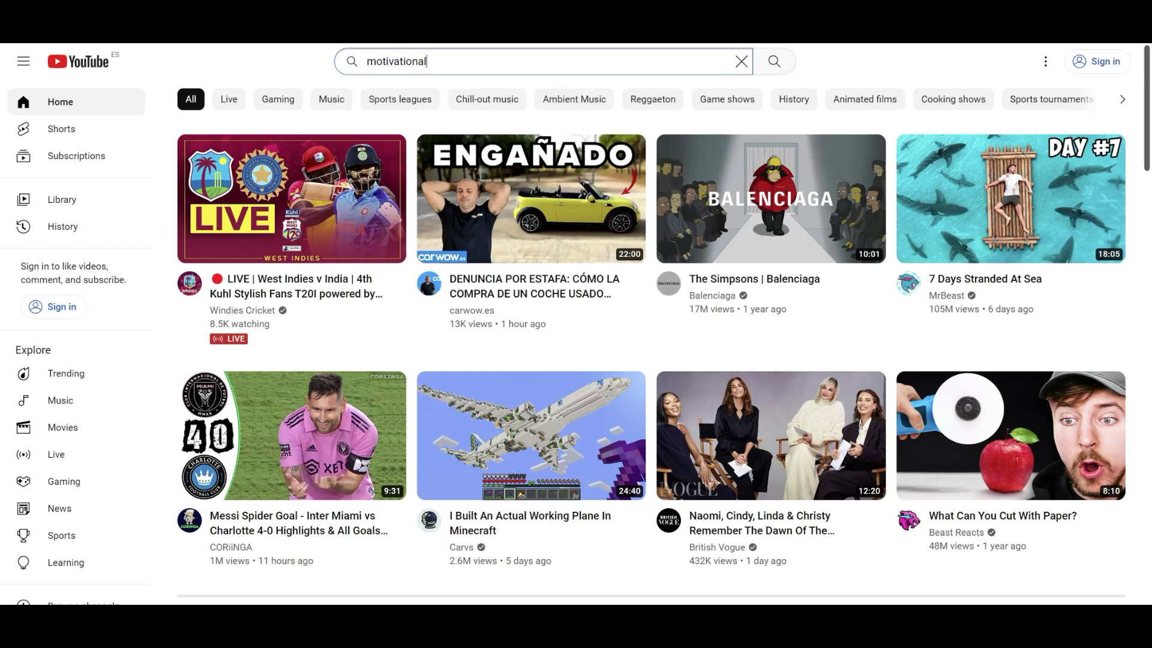
type(" songs")
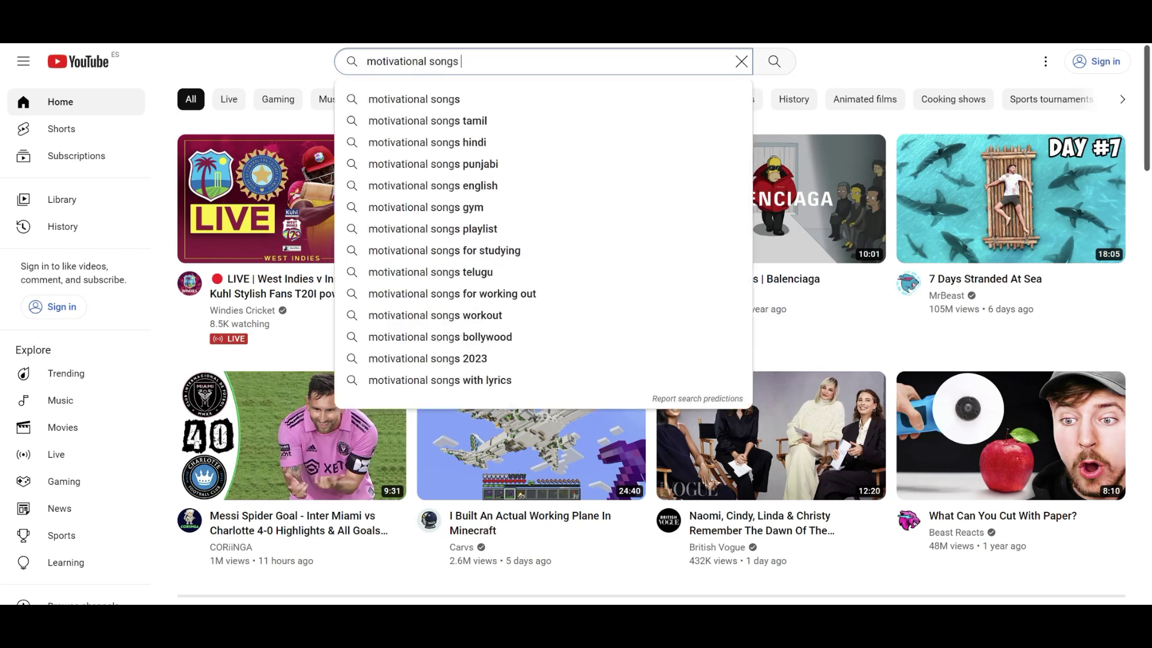
type(" ncs")
key("Return")
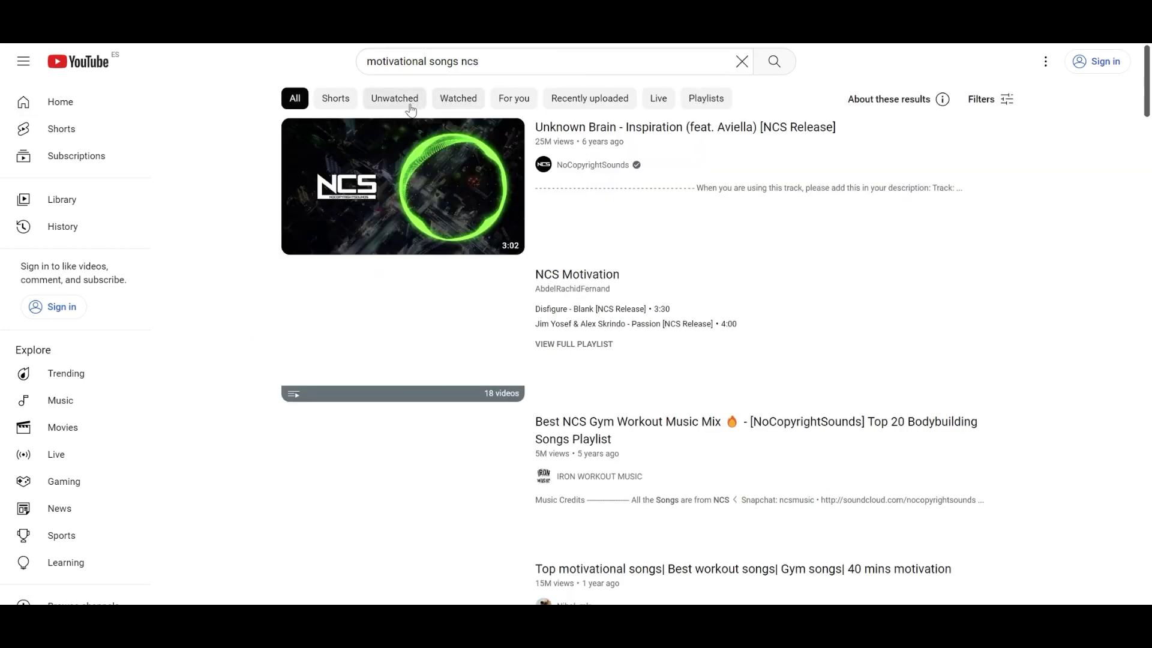
scroll(271, 133, "down", 4)
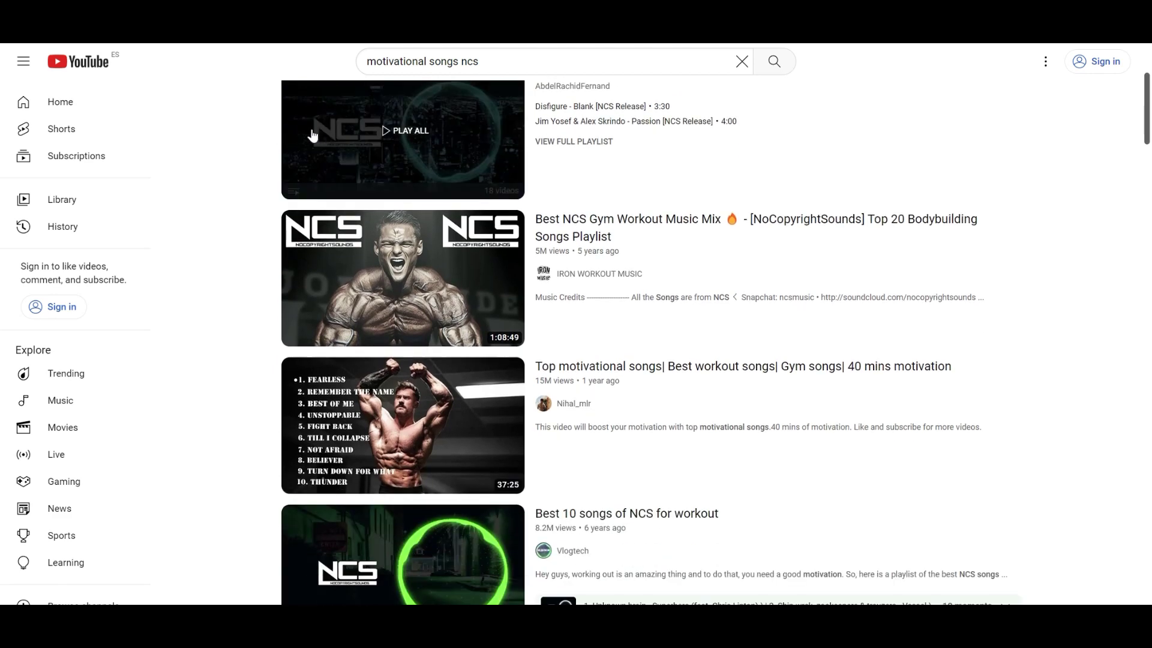
scroll(272, 133, "up", 4)
- Change the YouTube search to "motivational songs no copyright" and look through the results
left_click_drag(479, 62, 467, 61)
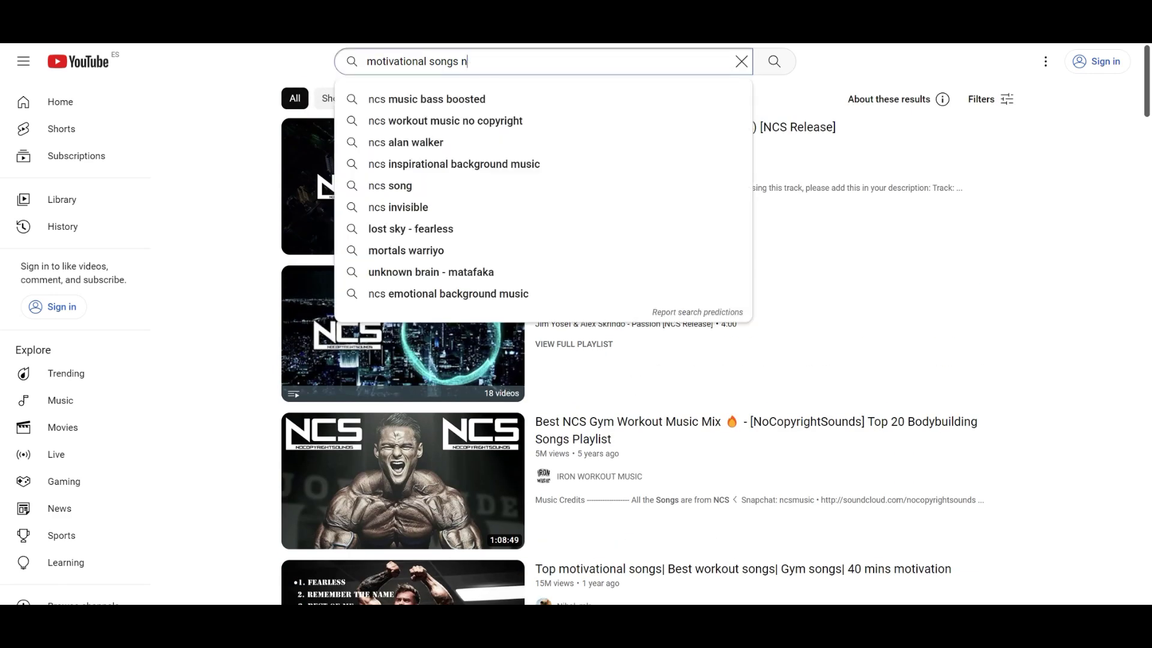
type("o copyr")
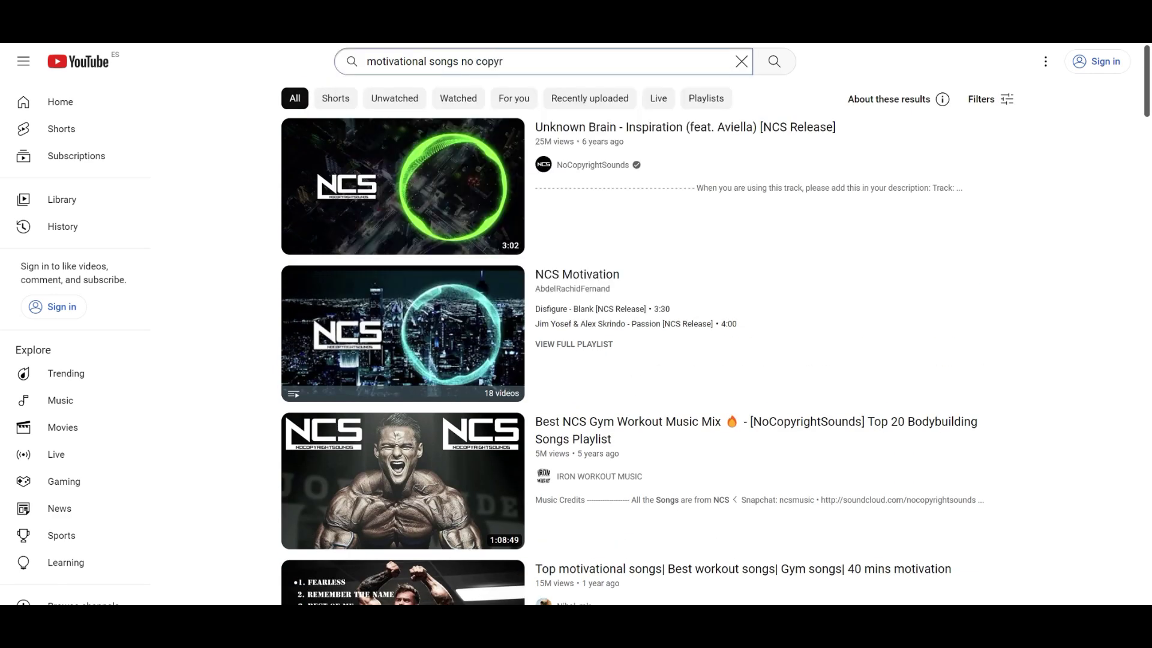
key("BackSpace")
type("right")
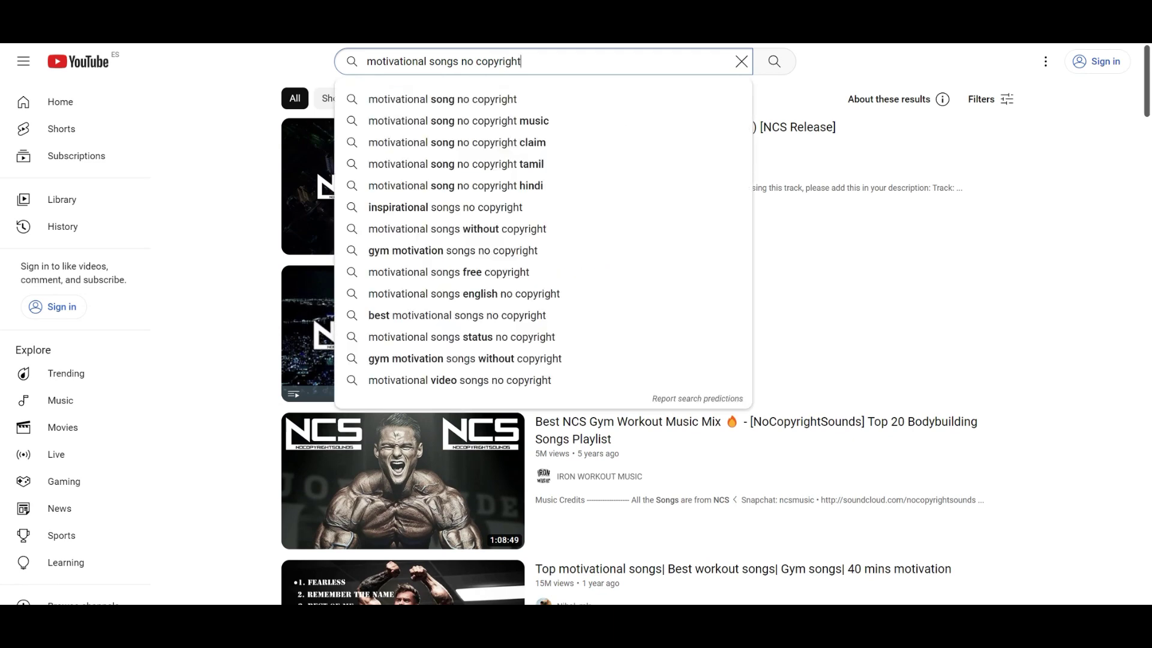
key("Return")
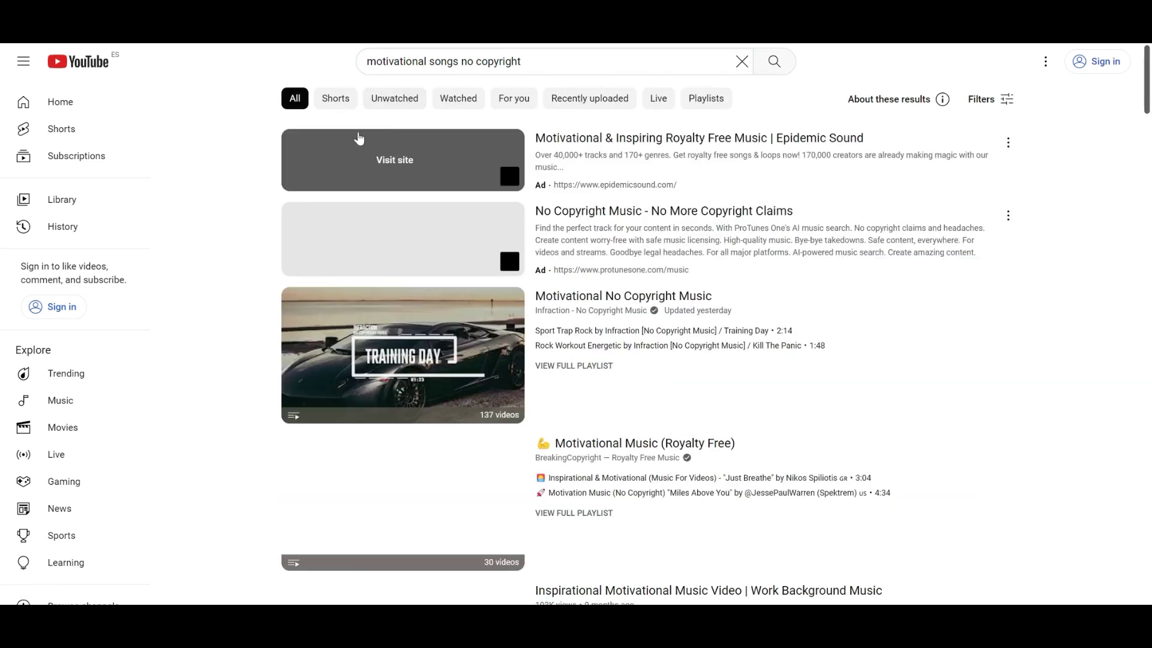
scroll(267, 153, "down", 5)
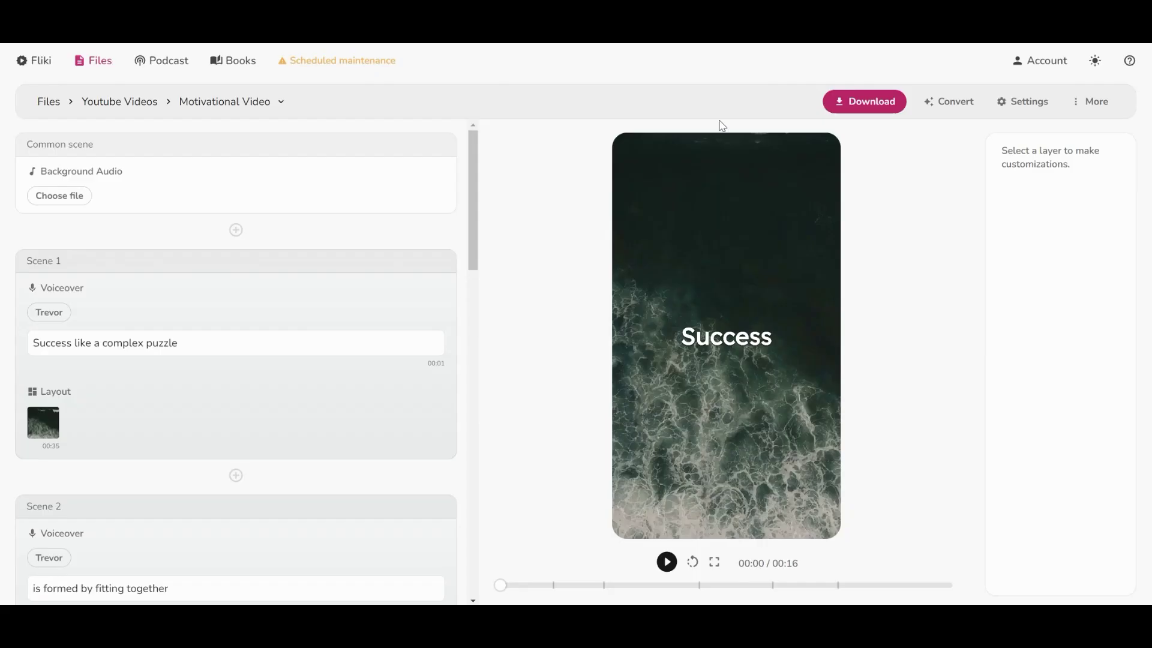
- Back in Fliki, add the stock track Do Or Die as the common scene's background audio and play the preview
left_click(61, 197)
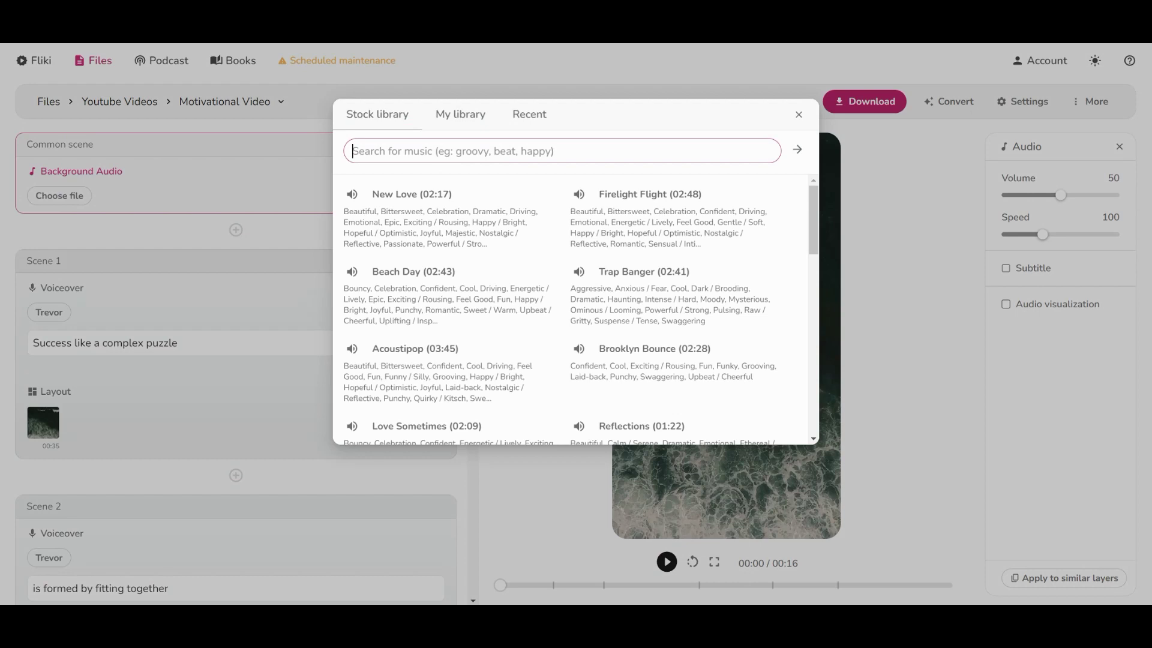
scroll(576, 309, "down", 6)
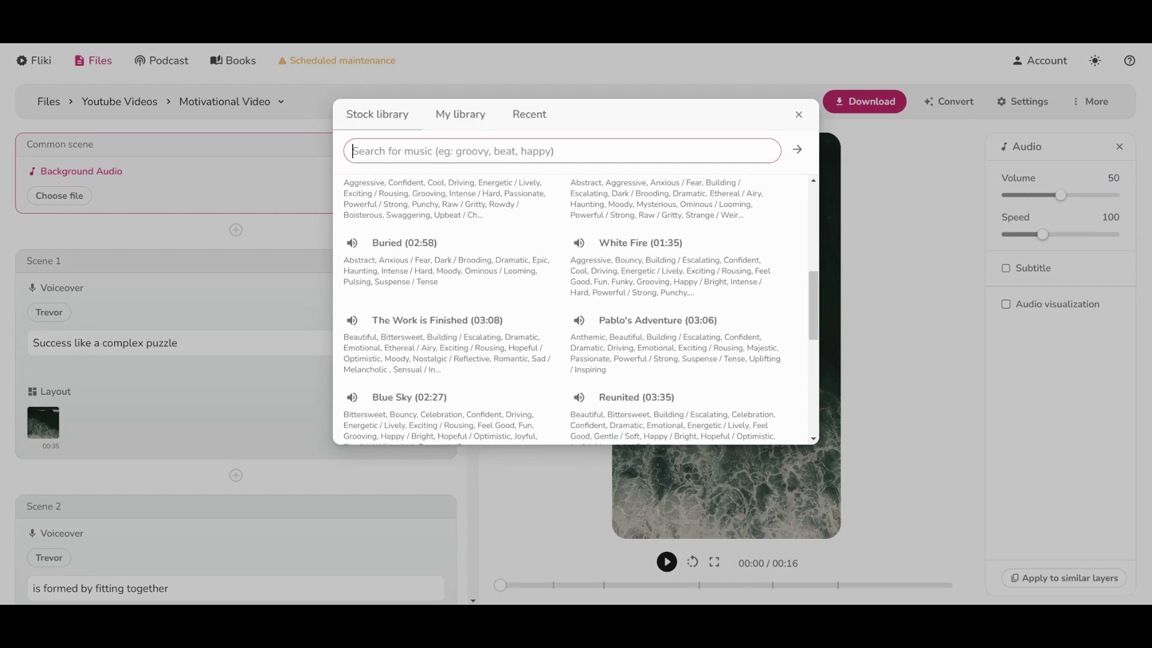
scroll(576, 309, "up", 6)
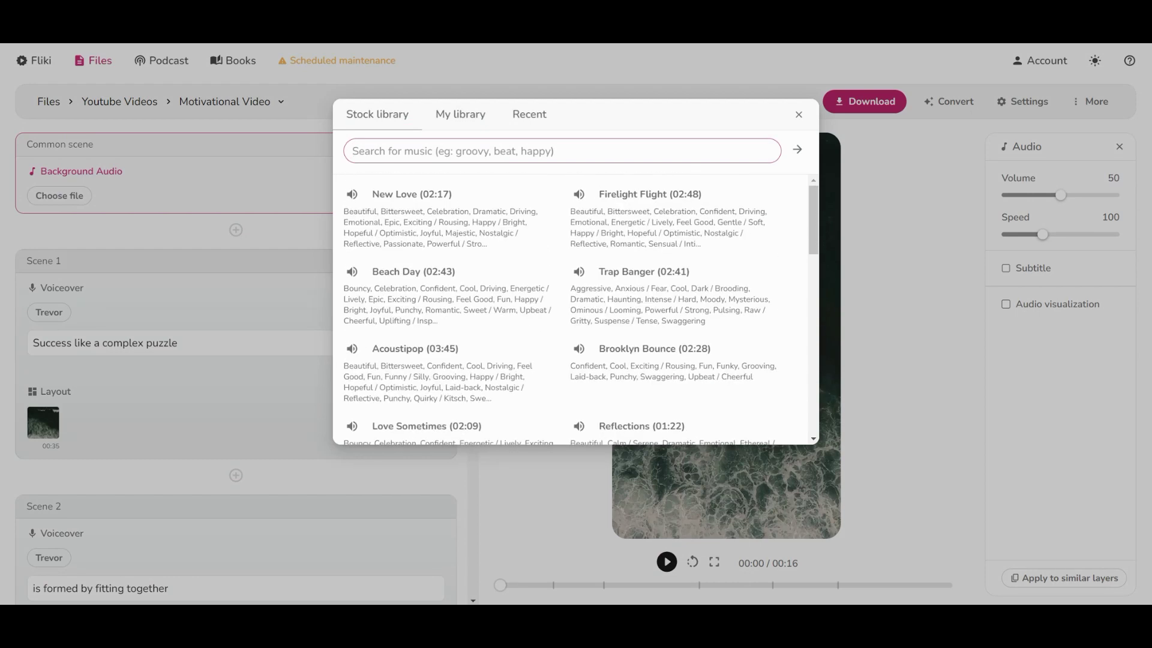
left_click(457, 129)
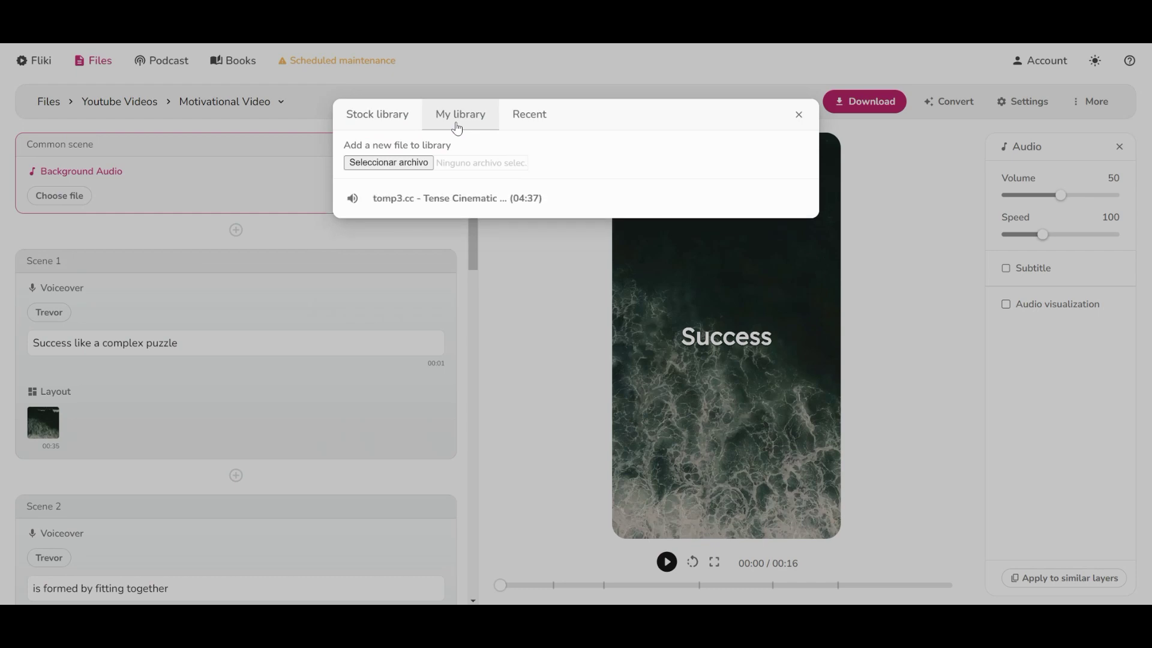
left_click(377, 114)
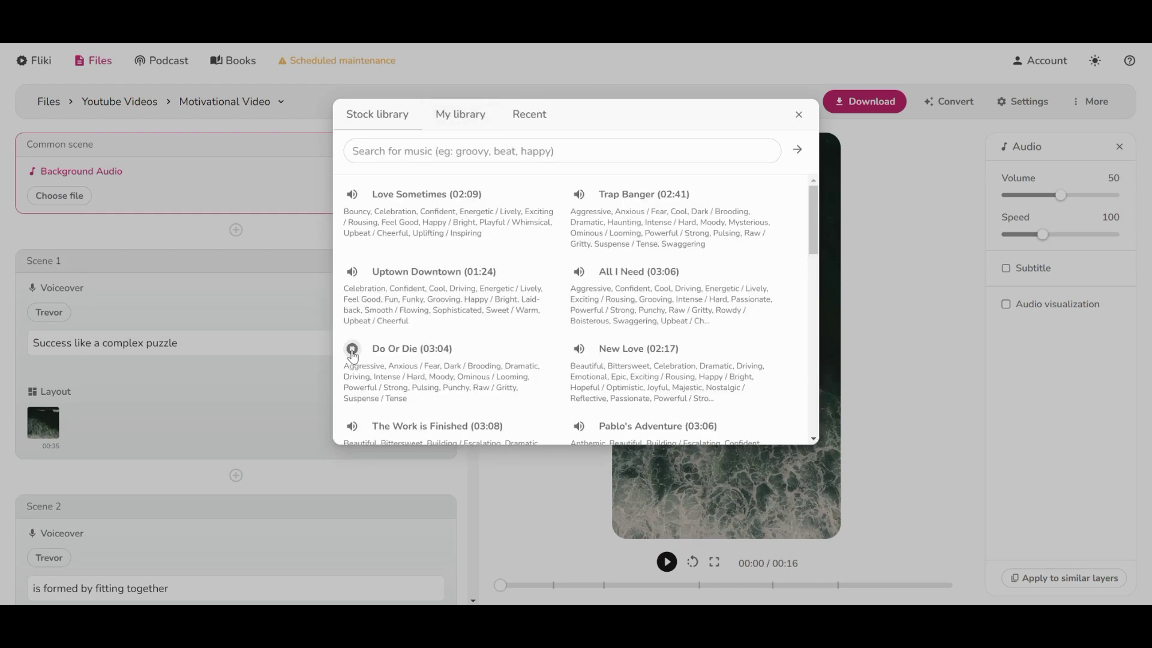
left_click(403, 350)
left_click(666, 562)
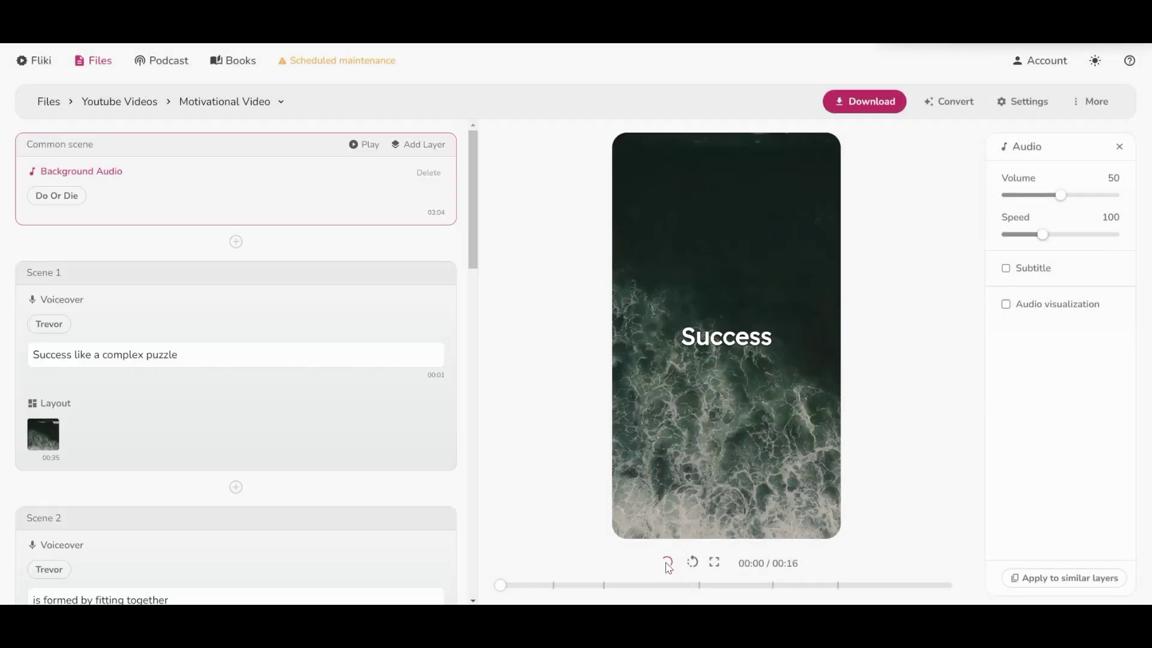